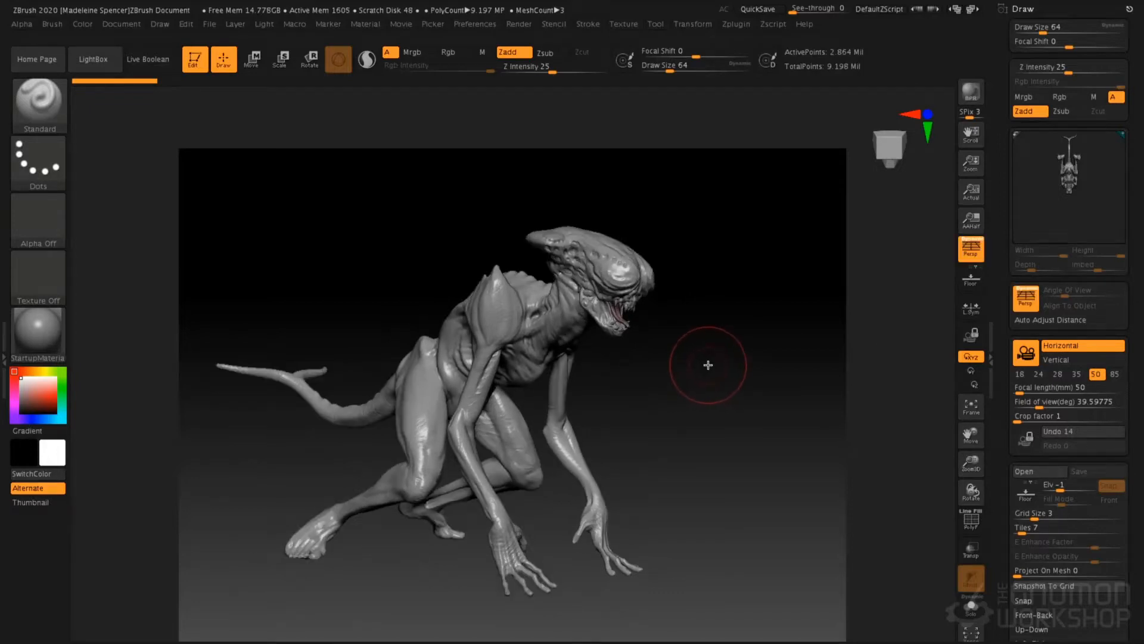
Step: Toggle the perspective distortion and the universal camera off and back on
{"action": "left_click", "coordinate": [1025, 303]}
{"action": "left_click", "coordinate": [1026, 304]}
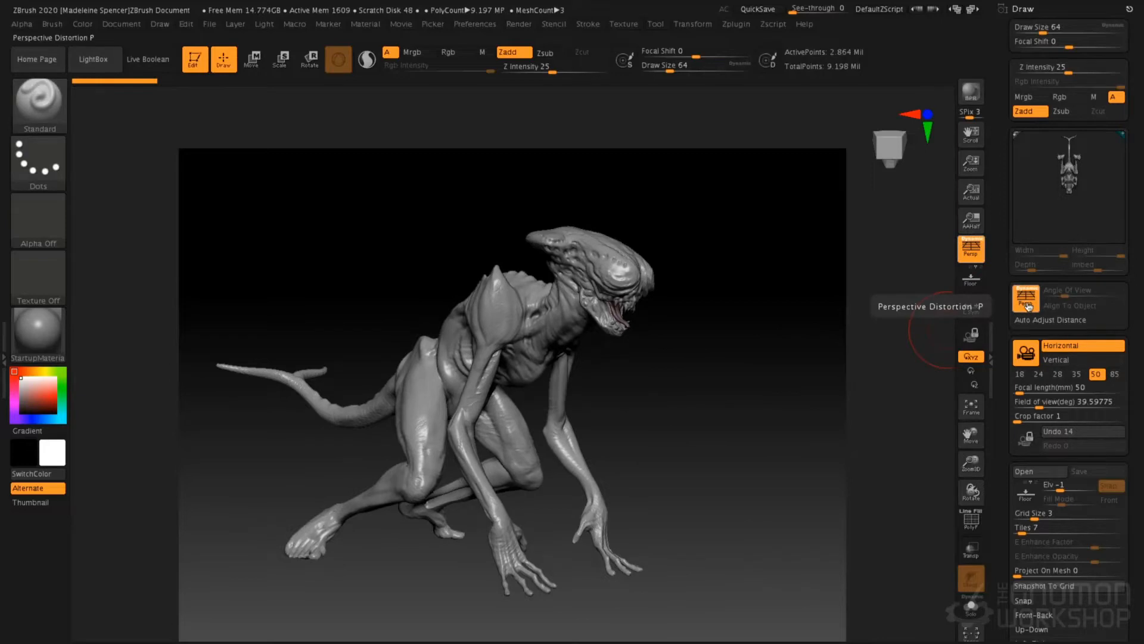
{"action": "left_click", "coordinate": [1031, 360]}
{"action": "left_click", "coordinate": [1027, 362]}
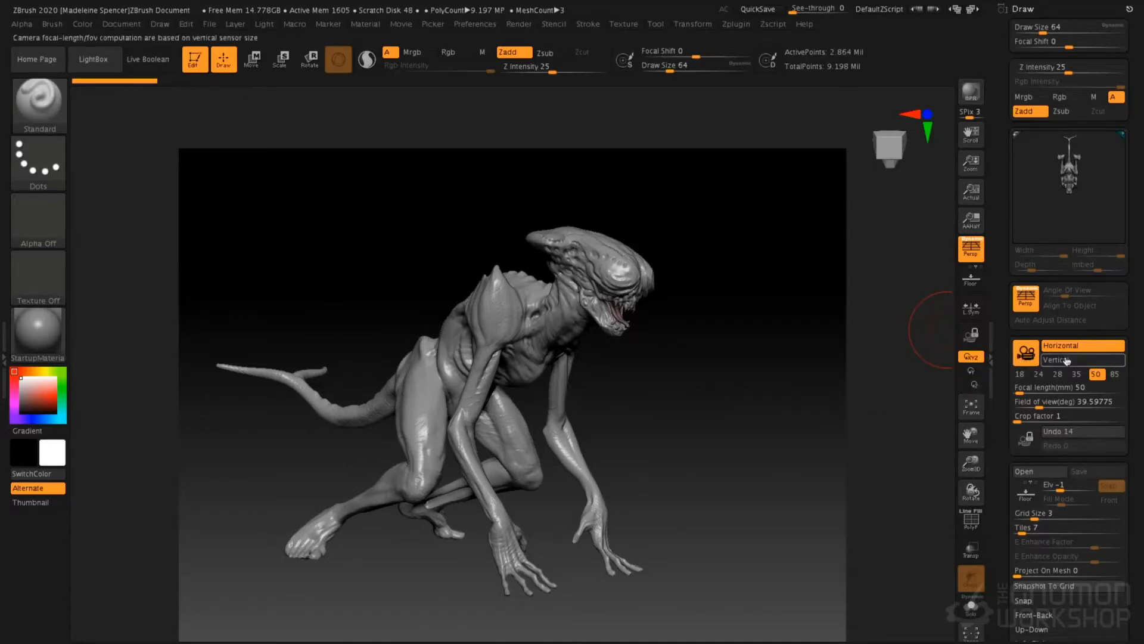
Step: Orbit the creature, switch the camera's focal length computation to vertical sensor size, and return it to horizontal
{"action": "left_click_drag", "start_coordinate": [833, 378], "coordinate": [929, 355]}
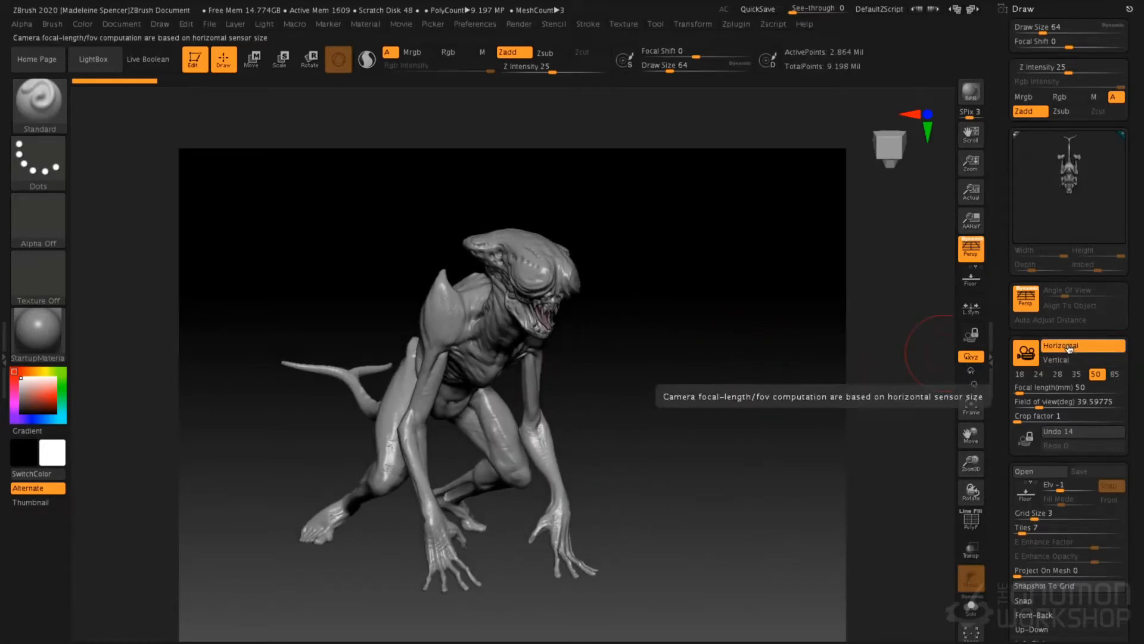
{"action": "left_click", "coordinate": [1066, 360]}
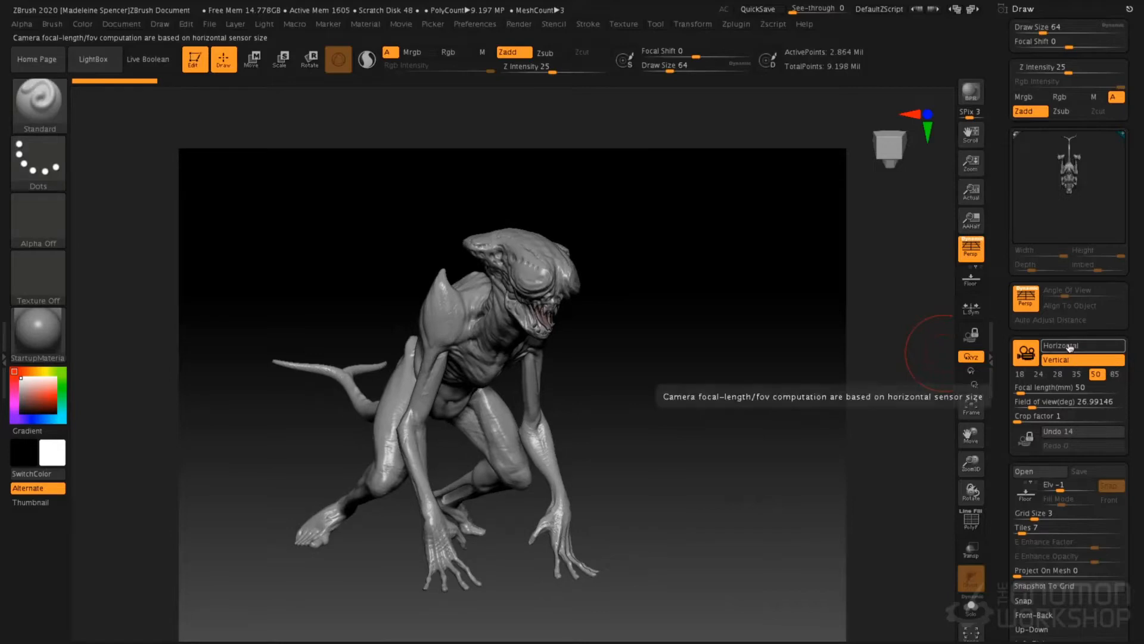
{"action": "left_click", "coordinate": [1068, 346]}
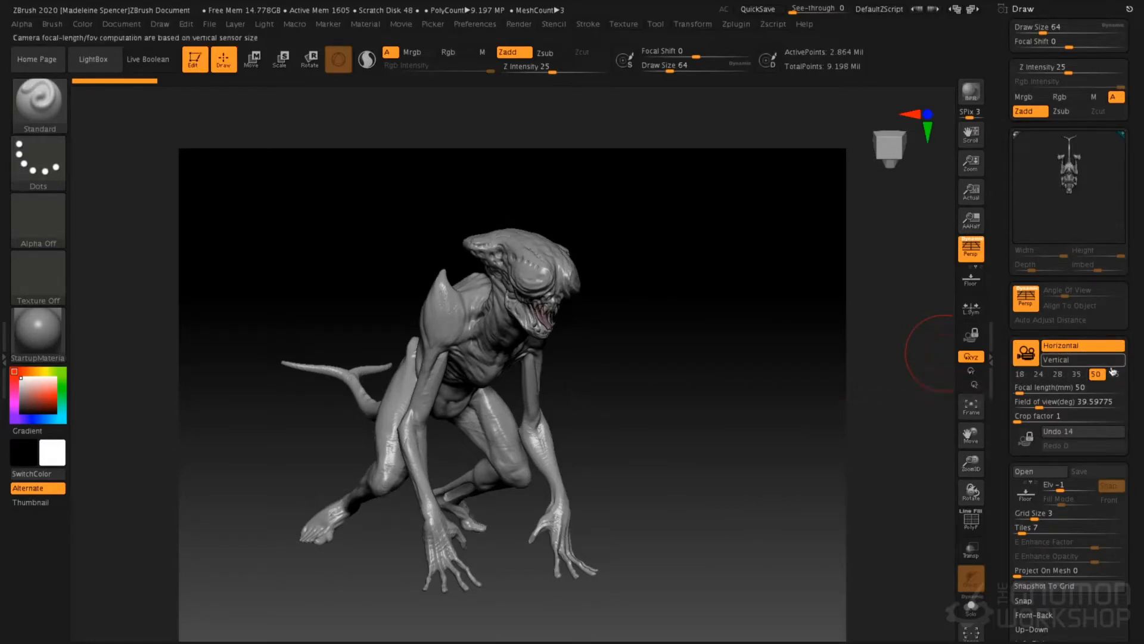
Step: Try a field of view of about 77.7 degrees and the 35, 50 and 85 mm focal presets, ending on 50 mm
{"action": "left_click_drag", "start_coordinate": [1020, 390], "coordinate": [1064, 405]}
{"action": "left_click", "coordinate": [1070, 392]}
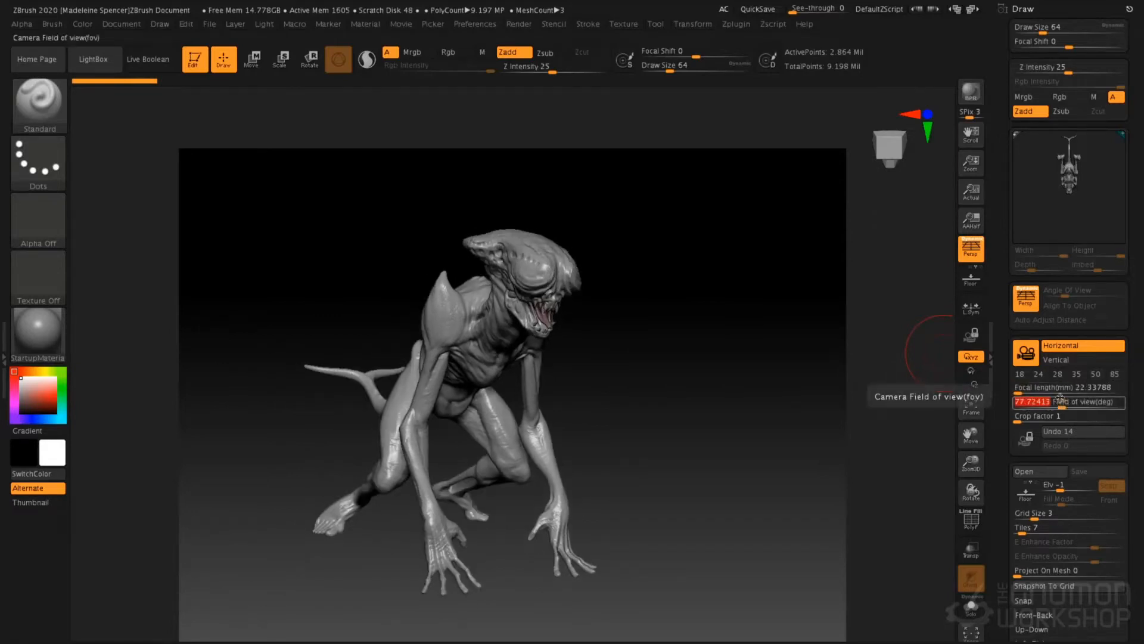
{"action": "left_click", "coordinate": [1076, 375]}
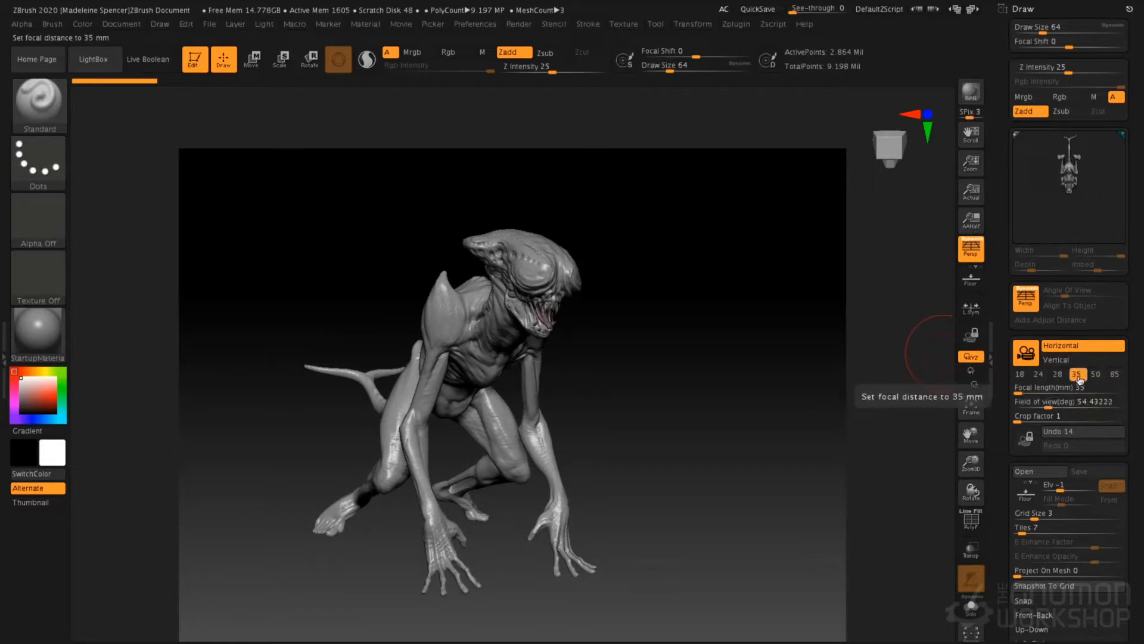
{"action": "left_click", "coordinate": [1095, 374]}
{"action": "left_click", "coordinate": [1115, 374]}
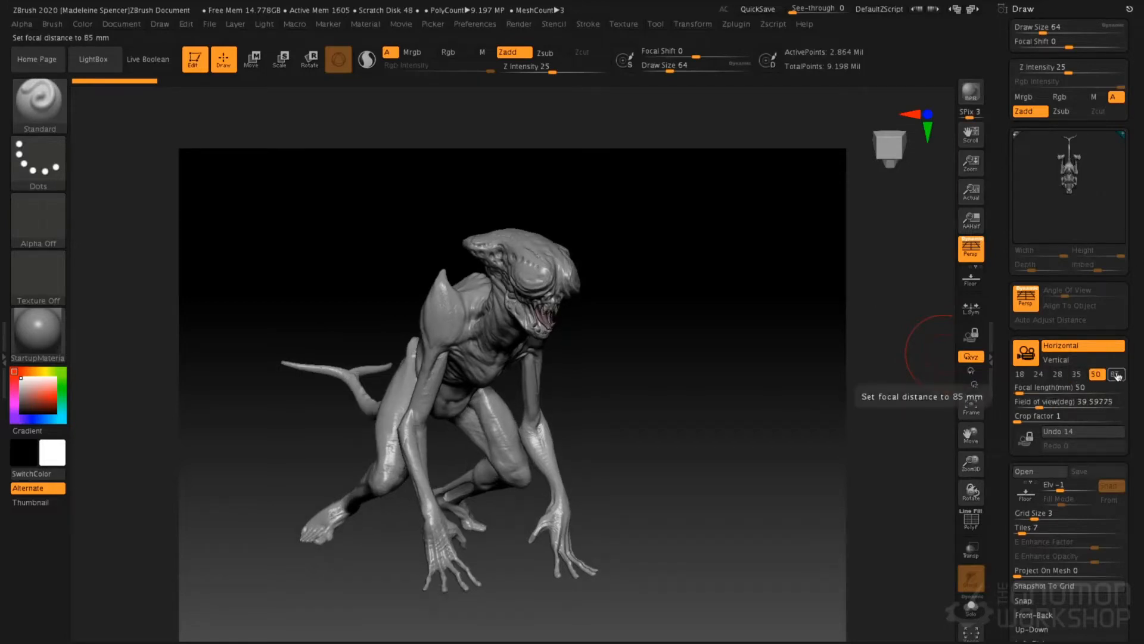
{"action": "left_click", "coordinate": [1096, 374]}
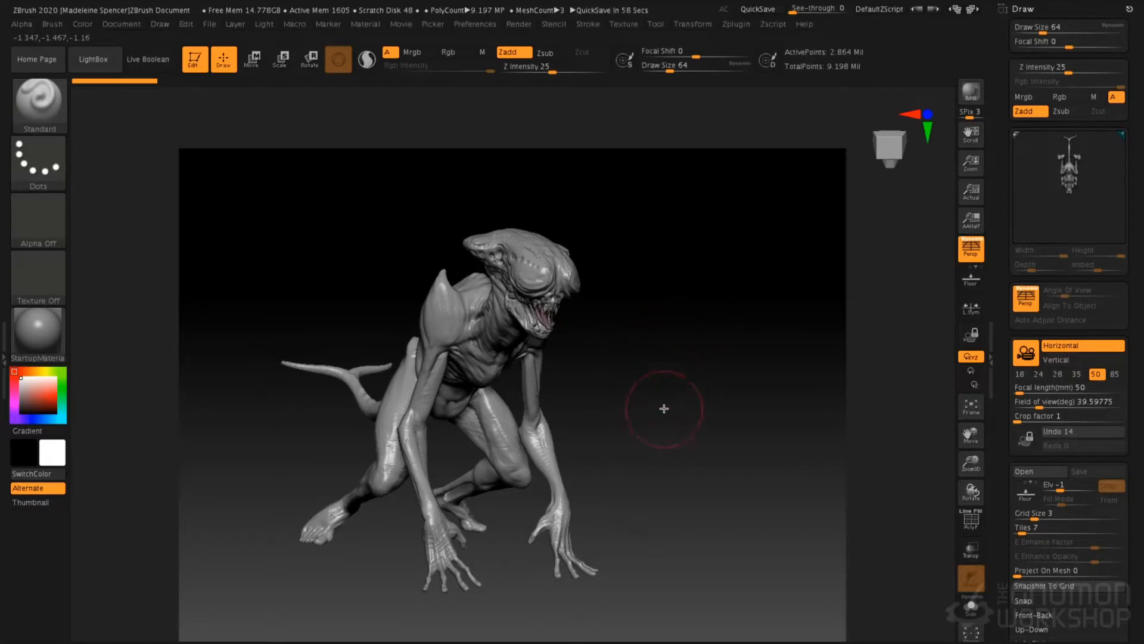
Step: Set the camera focal length to the 85 mm preset and orbit the creature to judge the perspective
{"action": "left_click_drag", "start_coordinate": [664, 408], "coordinate": [681, 388]}
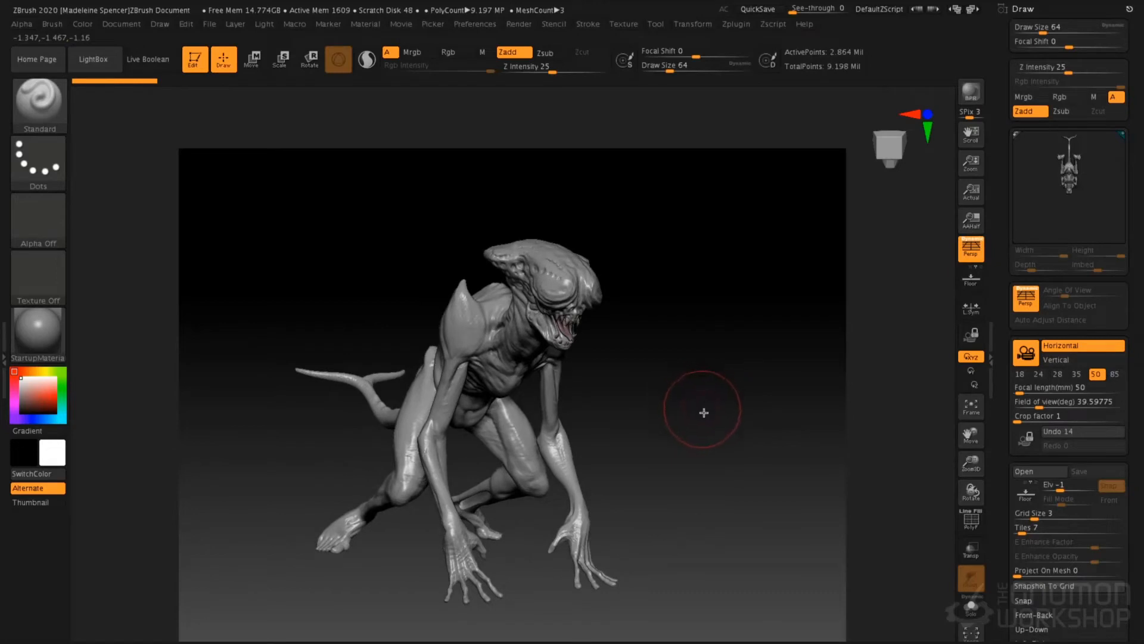
{"action": "left_click", "coordinate": [1115, 373]}
{"action": "mouse_move", "coordinate": [677, 383]}
{"action": "left_mouse_down"}
{"action": "mouse_move", "coordinate": [704, 391]}
{"action": "mouse_move", "coordinate": [684, 388]}
{"action": "left_mouse_up"}
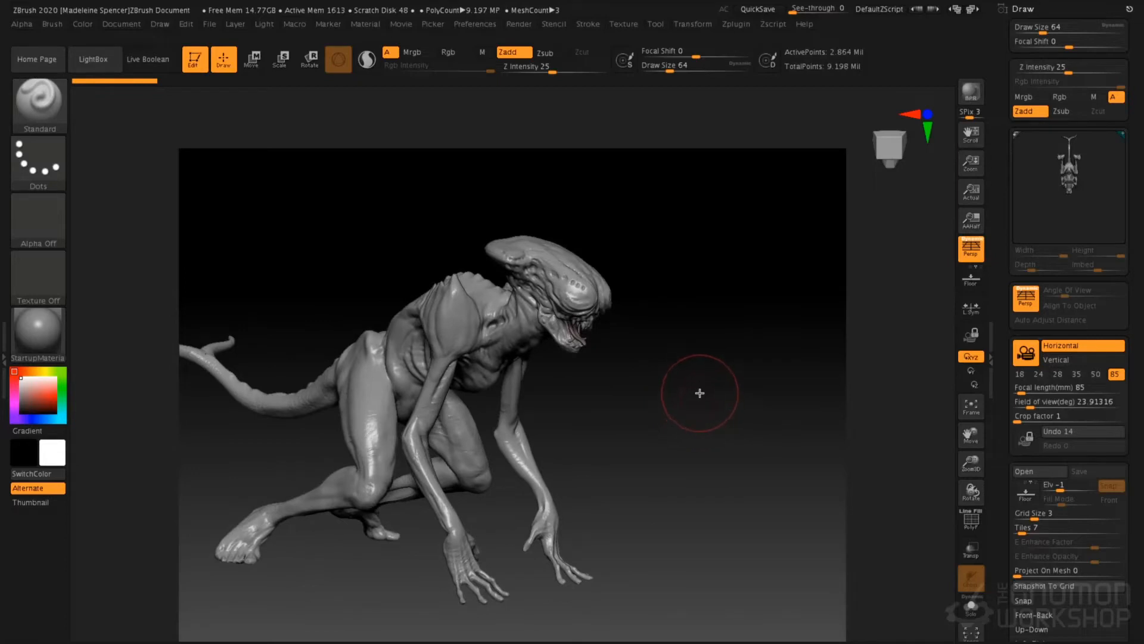
{"action": "left_click_drag", "start_coordinate": [698, 440], "coordinate": [684, 434]}
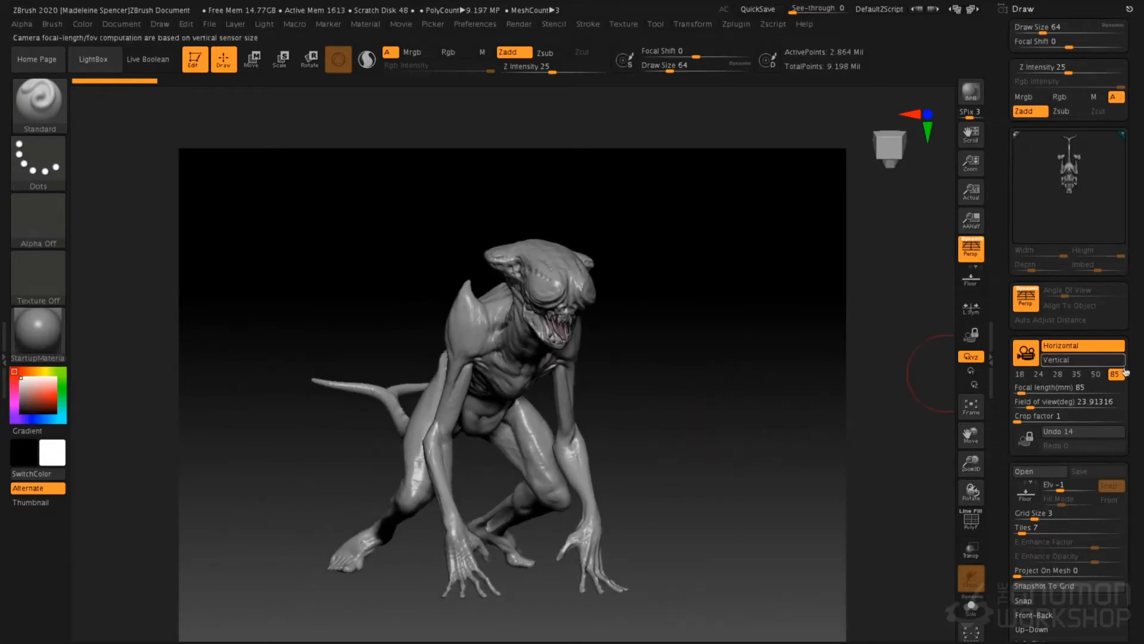
Step: Raise the focal length to about 865 mm and reposition the view to inspect the flattened perspective
{"action": "left_click_drag", "start_coordinate": [1025, 391], "coordinate": [1060, 393]}
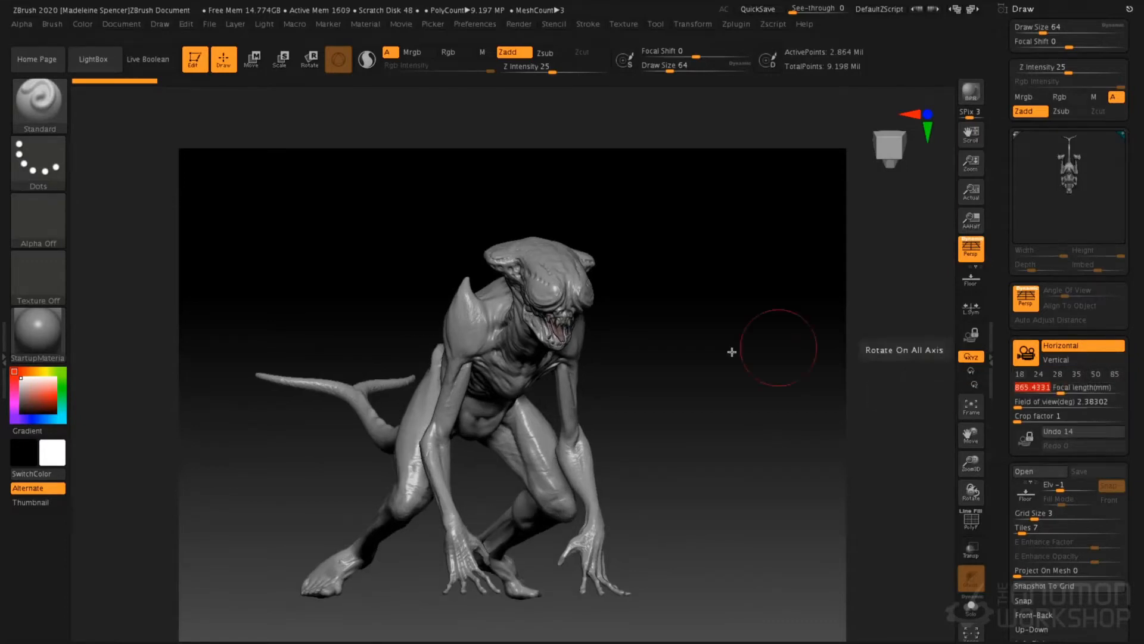
{"action": "mouse_move", "coordinate": [730, 353]}
{"action": "left_mouse_down", "text": "alt"}
{"action": "mouse_move", "coordinate": [728, 373]}
{"action": "mouse_move", "coordinate": [740, 343]}
{"action": "left_mouse_up", "text": "alt"}
{"action": "mouse_move", "coordinate": [740, 343]}
{"action": "left_mouse_down"}
{"action": "mouse_move", "coordinate": [742, 390]}
{"action": "mouse_move", "coordinate": [745, 359]}
{"action": "left_mouse_up"}
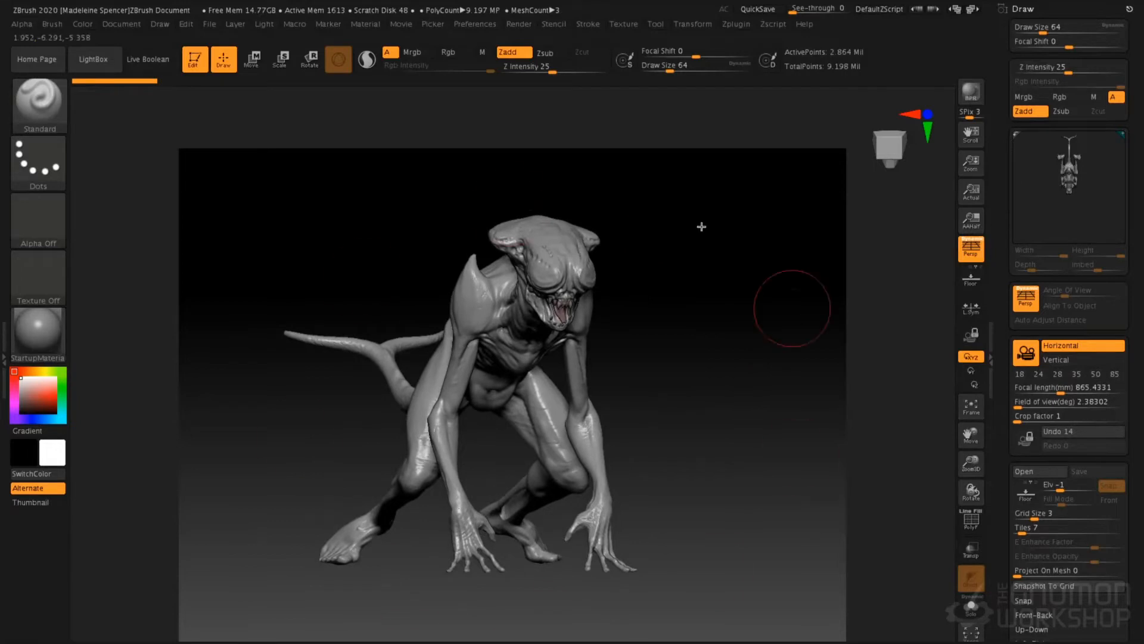
Step: Lower the focal length to 0.15708 mm for a 179 degree field of view and orbit the creature
{"action": "left_click", "coordinate": [1060, 390]}
{"action": "left_click_drag", "start_coordinate": [1060, 390], "coordinate": [1015, 401]}
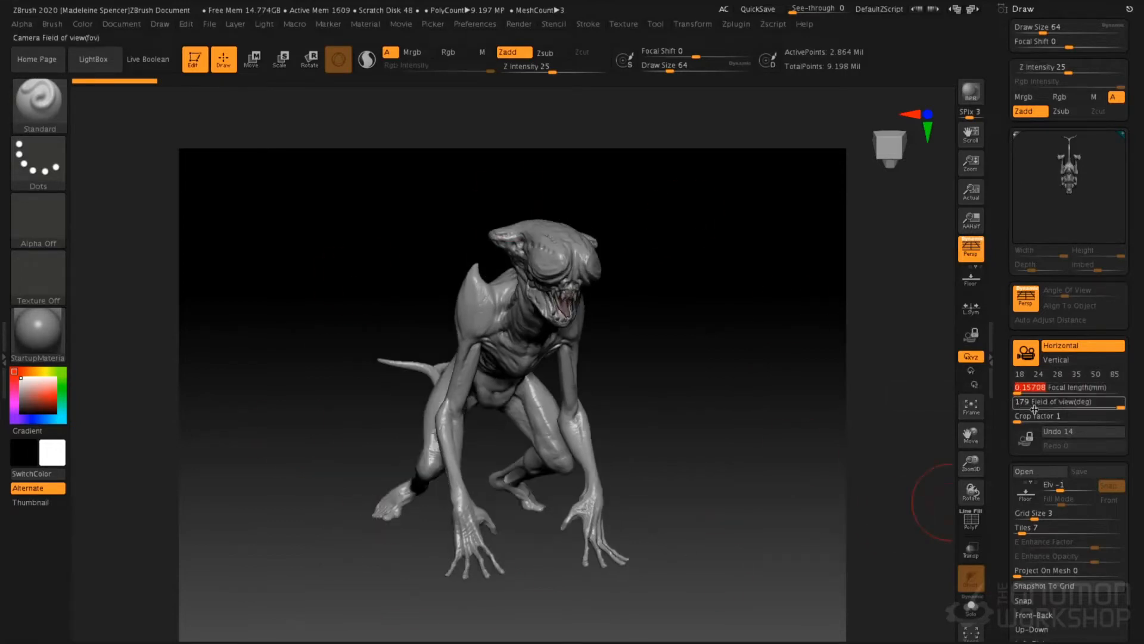
{"action": "mouse_move", "coordinate": [656, 368]}
{"action": "left_mouse_down"}
{"action": "mouse_move", "coordinate": [685, 362]}
{"action": "mouse_move", "coordinate": [651, 361]}
{"action": "mouse_move", "coordinate": [672, 363]}
{"action": "mouse_move", "coordinate": [666, 414]}
{"action": "mouse_move", "coordinate": [651, 365]}
{"action": "mouse_move", "coordinate": [677, 375]}
{"action": "mouse_move", "coordinate": [703, 324]}
{"action": "mouse_move", "coordinate": [712, 333]}
{"action": "left_mouse_up"}
Step: Set the camera focal length to about 12 mm and orbit the creature slightly
{"action": "left_click", "coordinate": [1018, 389]}
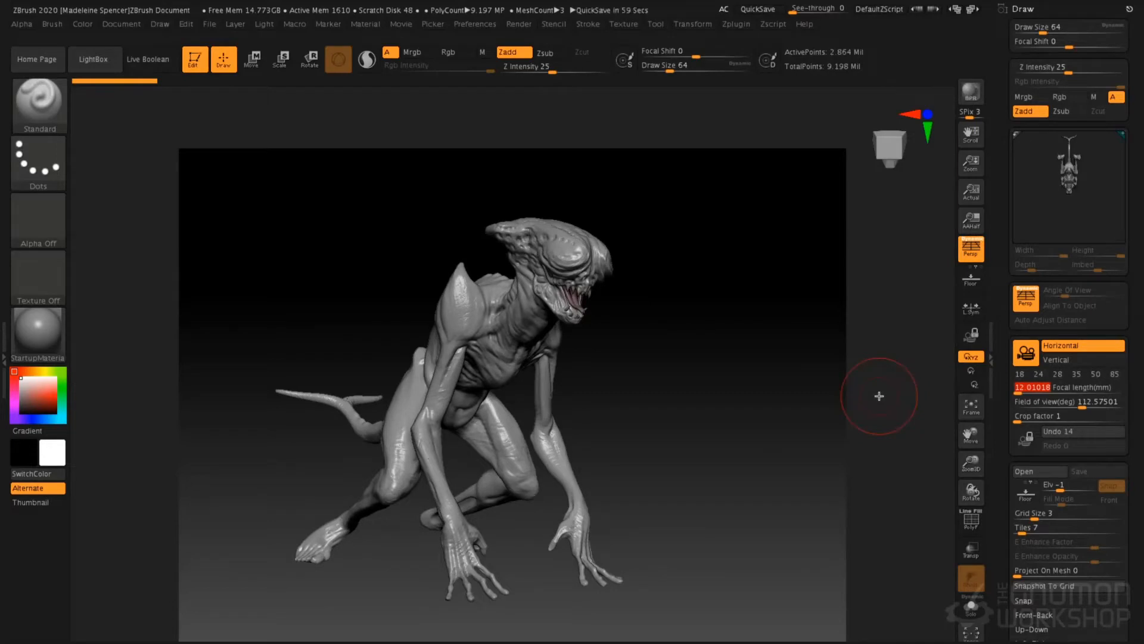
{"action": "left_click_drag", "start_coordinate": [631, 416], "coordinate": [646, 387]}
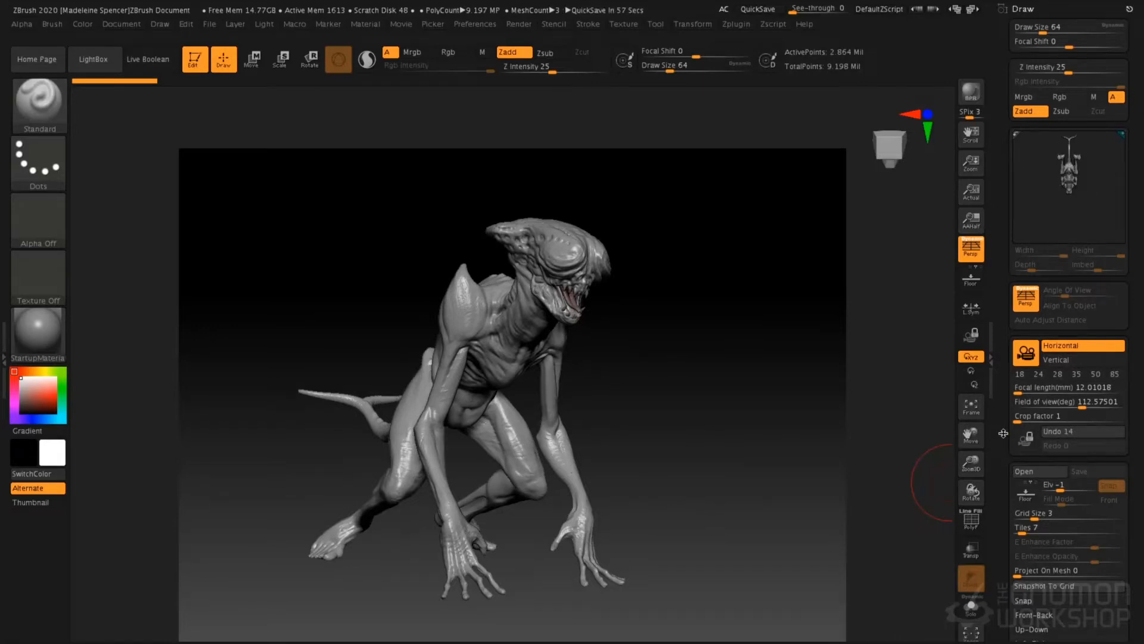
Step: Undo the last ten camera changes through the camera's own history
{"action": "left_click", "coordinate": [1066, 433]}
{"action": "left_click", "coordinate": [1066, 434]}
{"action": "left_click", "coordinate": [1067, 433]}
{"action": "left_click", "coordinate": [1067, 433]}
{"action": "left_click", "coordinate": [1066, 433]}
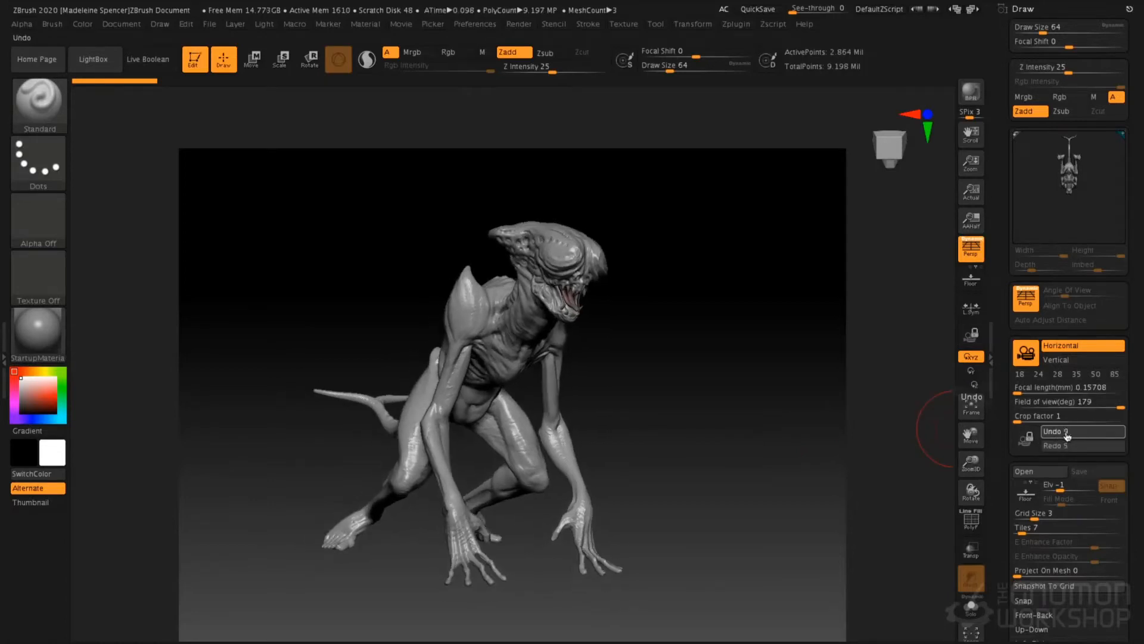
{"action": "left_click", "coordinate": [1066, 434]}
{"action": "left_click", "coordinate": [1067, 434]}
{"action": "left_click", "coordinate": [1067, 434]}
{"action": "left_click", "coordinate": [1066, 434]}
{"action": "left_click", "coordinate": [1067, 433]}
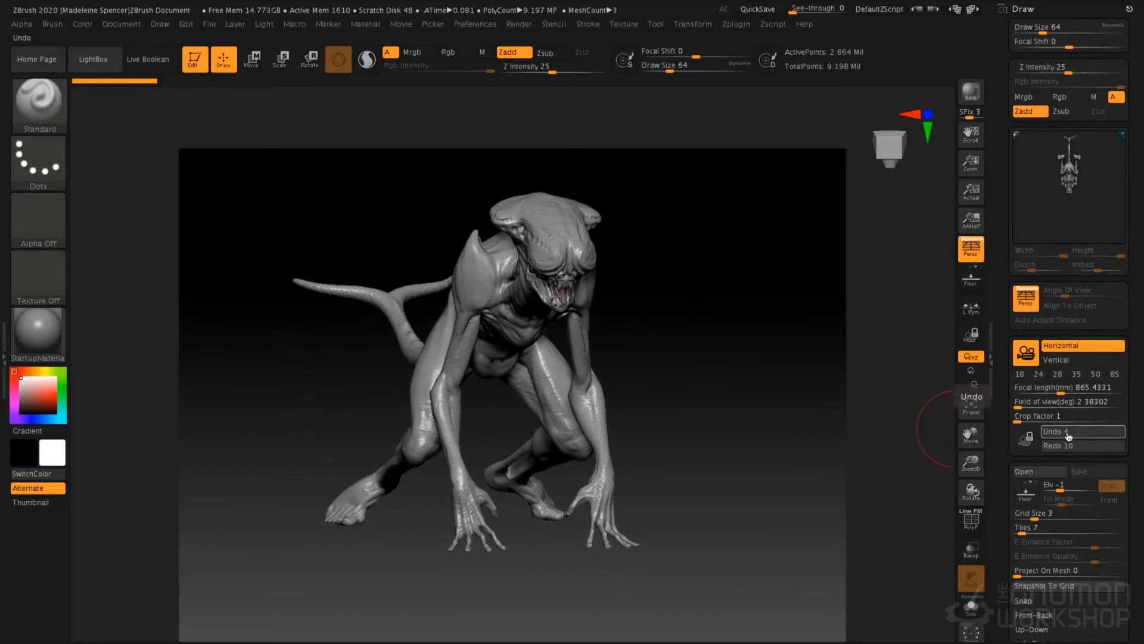
Step: Redo seven of the undone camera changes
{"action": "left_click", "coordinate": [1066, 446]}
{"action": "left_click", "coordinate": [1067, 446]}
{"action": "left_click", "coordinate": [1066, 446]}
{"action": "left_click", "coordinate": [1067, 445]}
{"action": "left_click", "coordinate": [1067, 446]}
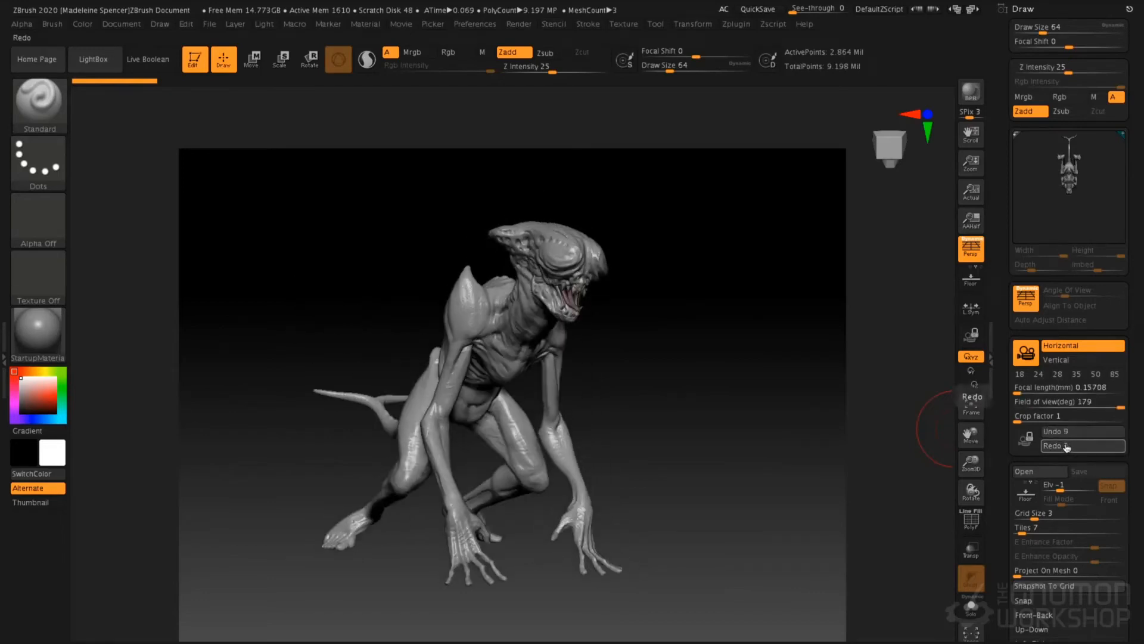
{"action": "left_click", "coordinate": [1066, 446]}
{"action": "left_click", "coordinate": [1066, 446]}
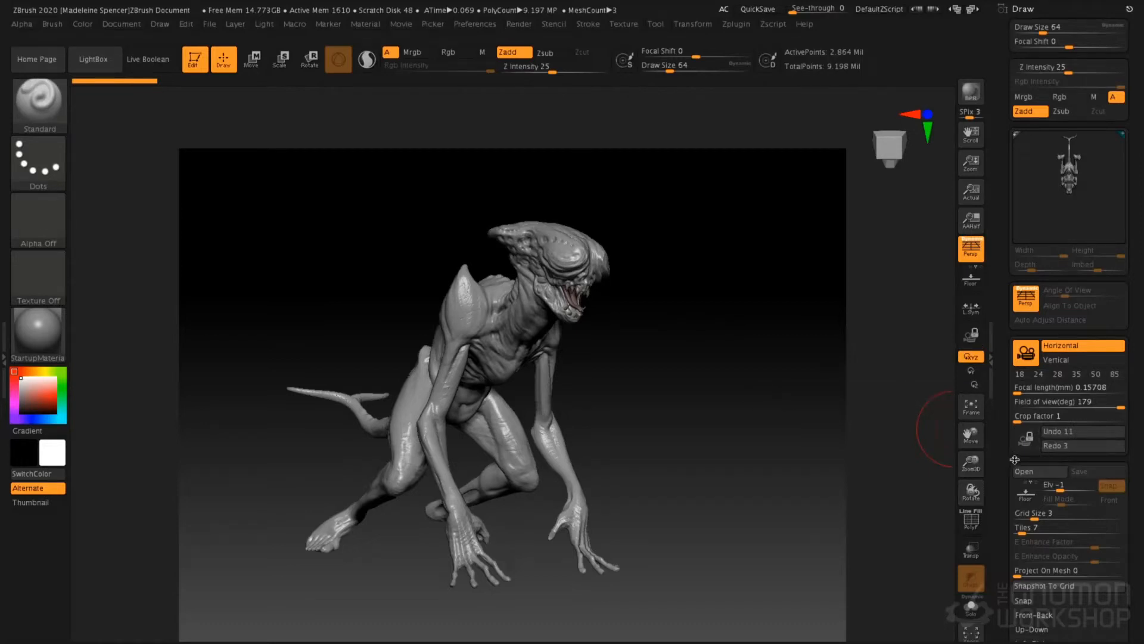
Step: Show the movie timeline above the canvas
{"action": "left_click", "coordinate": [401, 24]}
{"action": "left_click", "coordinate": [434, 232]}
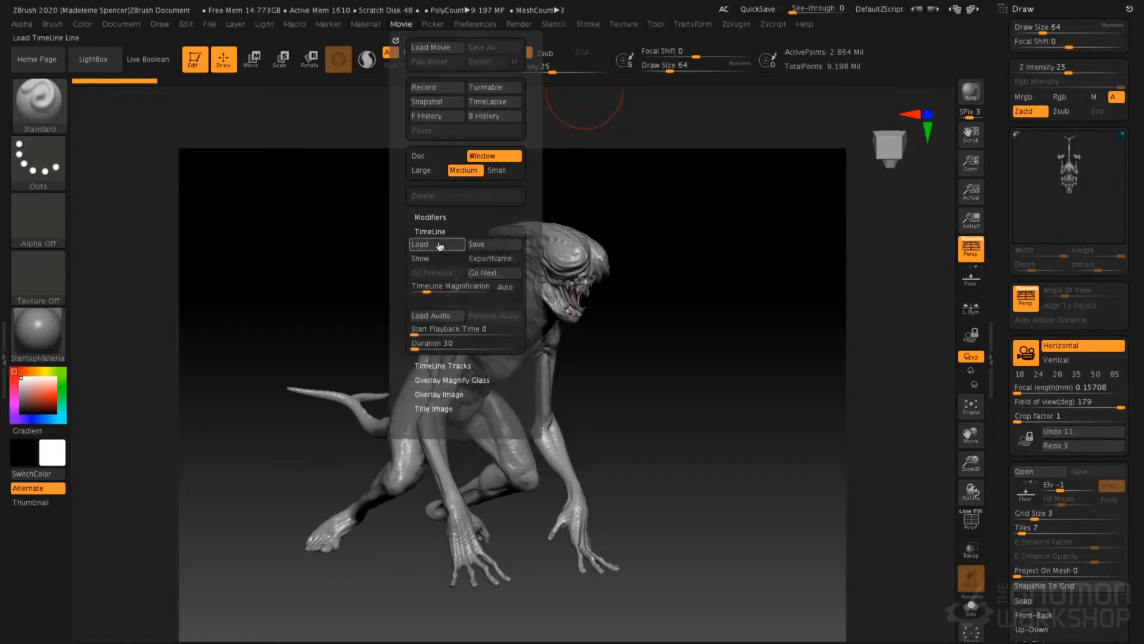
{"action": "left_click", "coordinate": [437, 258]}
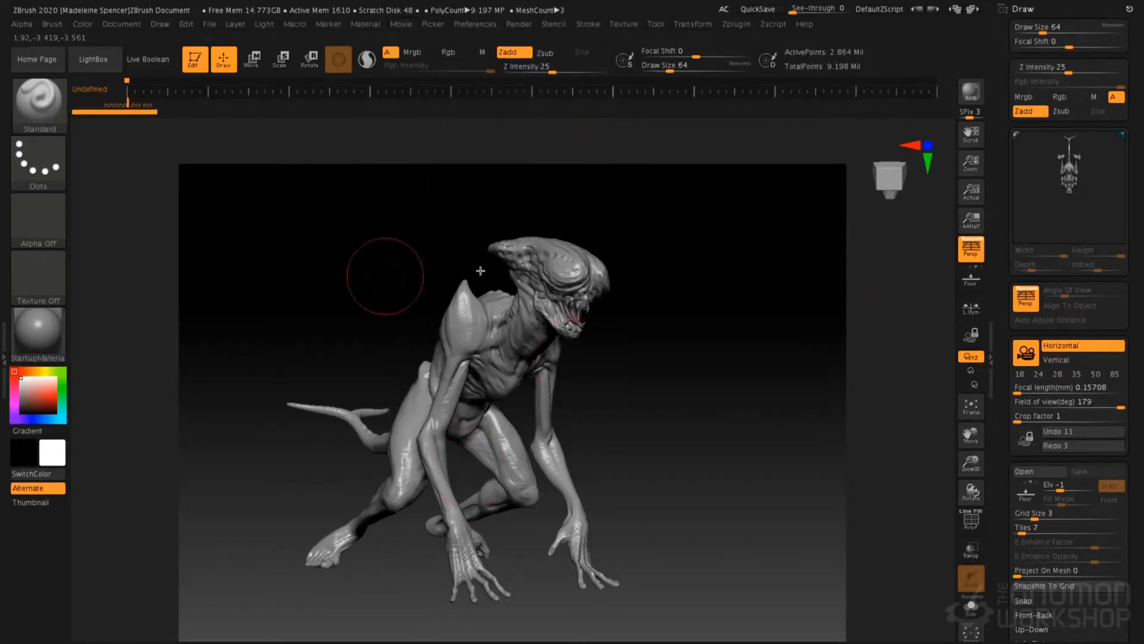
Step: Place four camera keyframes along the timeline, orbiting the creature between them, with the last at about 5.98 seconds
{"action": "left_click", "coordinate": [133, 91]}
{"action": "left_click", "coordinate": [158, 91]}
{"action": "mouse_move", "coordinate": [370, 179]}
{"action": "left_mouse_down"}
{"action": "mouse_move", "coordinate": [330, 182]}
{"action": "mouse_move", "coordinate": [362, 200]}
{"action": "left_mouse_up"}
{"action": "left_click", "coordinate": [214, 92]}
{"action": "left_click", "coordinate": [277, 92]}
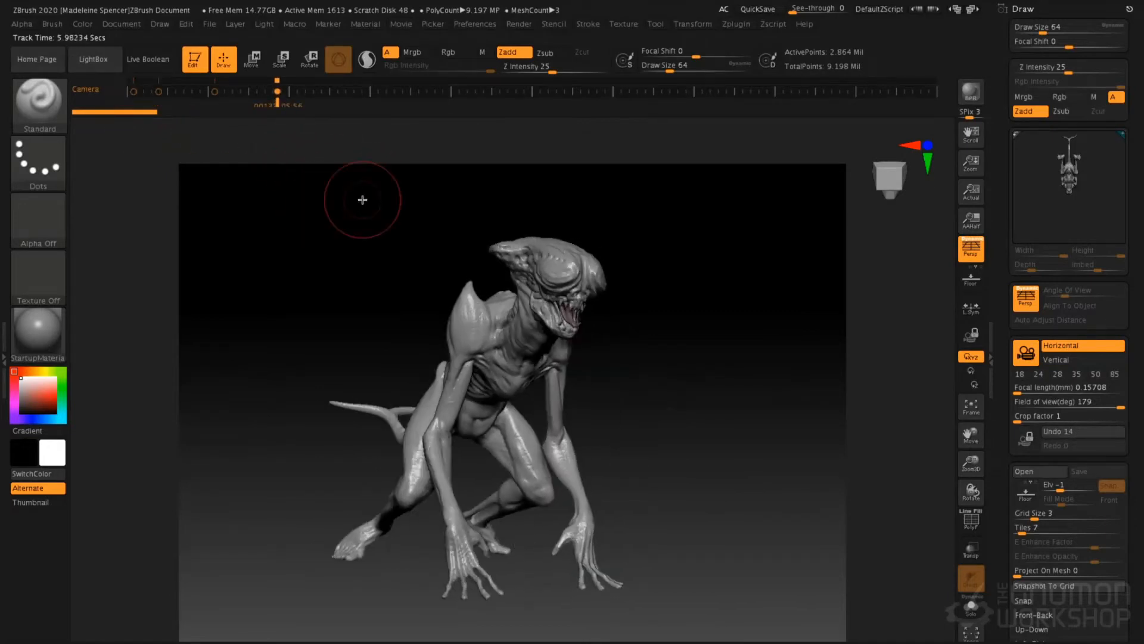
Step: Step back and forth between the camera keyframes to check the stored views
{"action": "key", "text": "Left"}
{"action": "key", "text": "Left"}
{"action": "key", "text": "Left"}
{"action": "key", "text": "Right"}
{"action": "key", "text": "Right"}
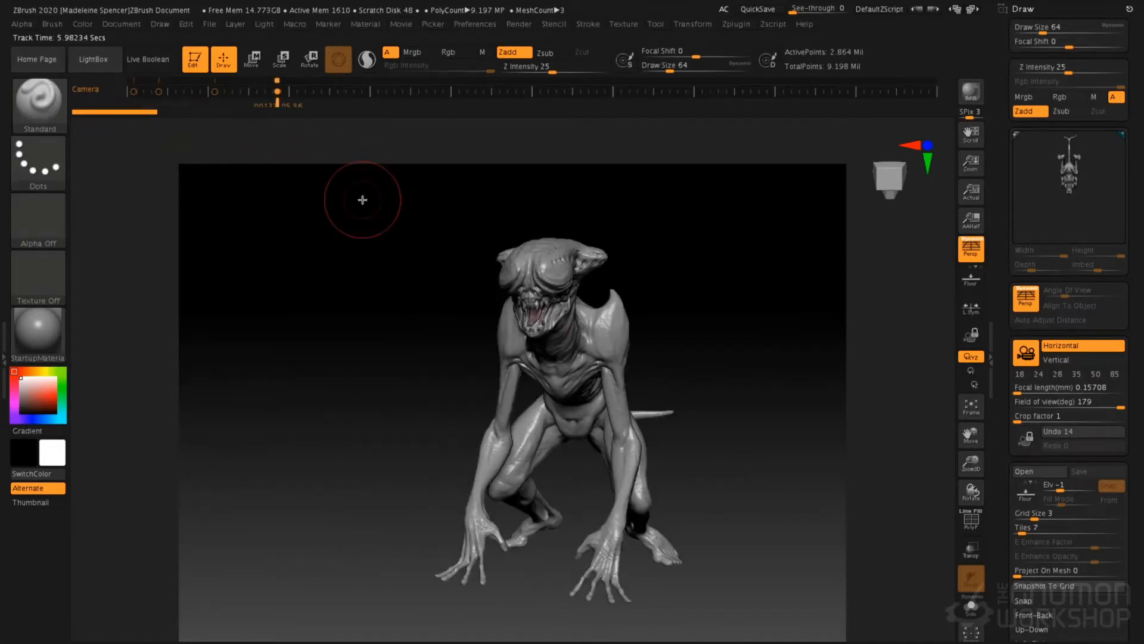
{"action": "key", "text": "Left"}
{"action": "key", "text": "Left"}
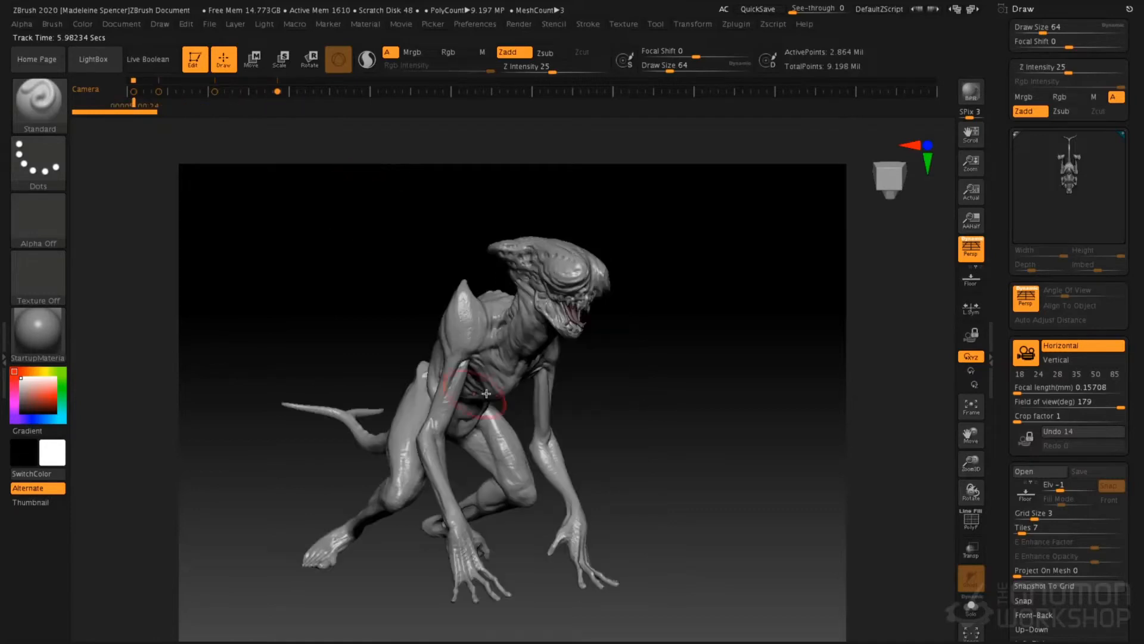
Step: Undo the last camera change and redo it
{"action": "left_click", "coordinate": [1084, 432]}
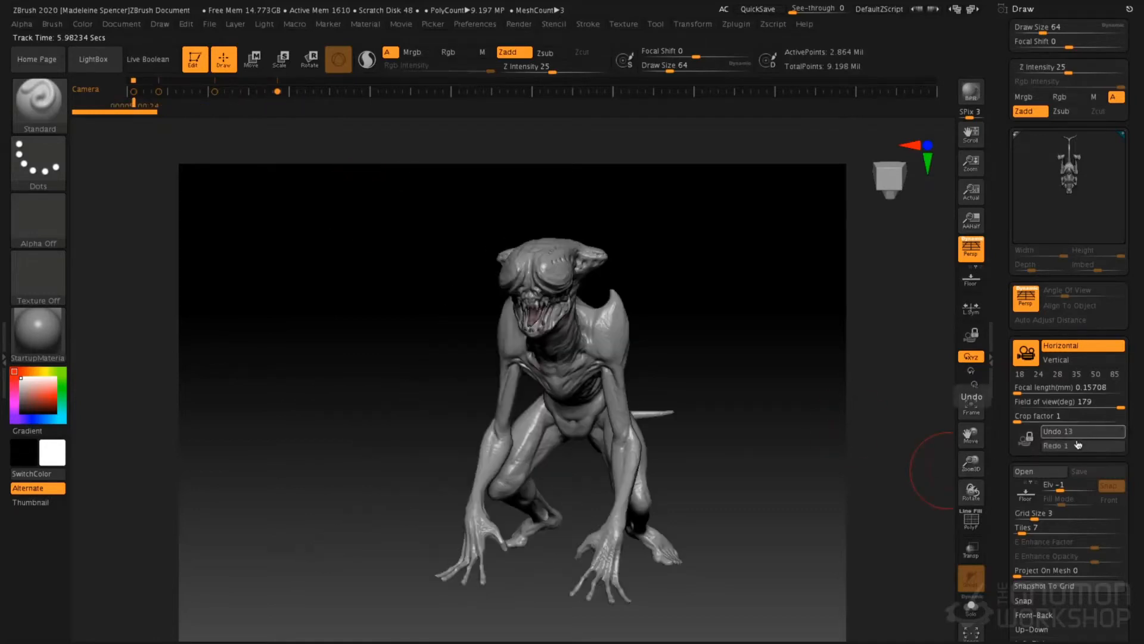
{"action": "left_click", "coordinate": [1078, 445]}
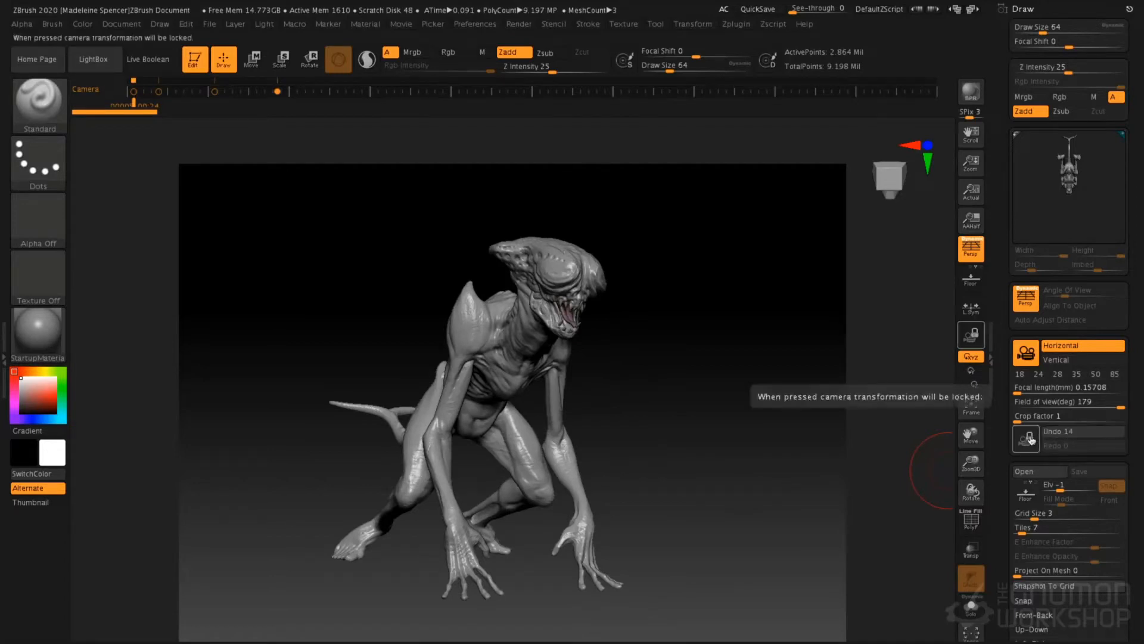
Step: Lock the camera and switch to the Move brush with a draw size of 202
{"action": "left_click", "coordinate": [971, 335]}
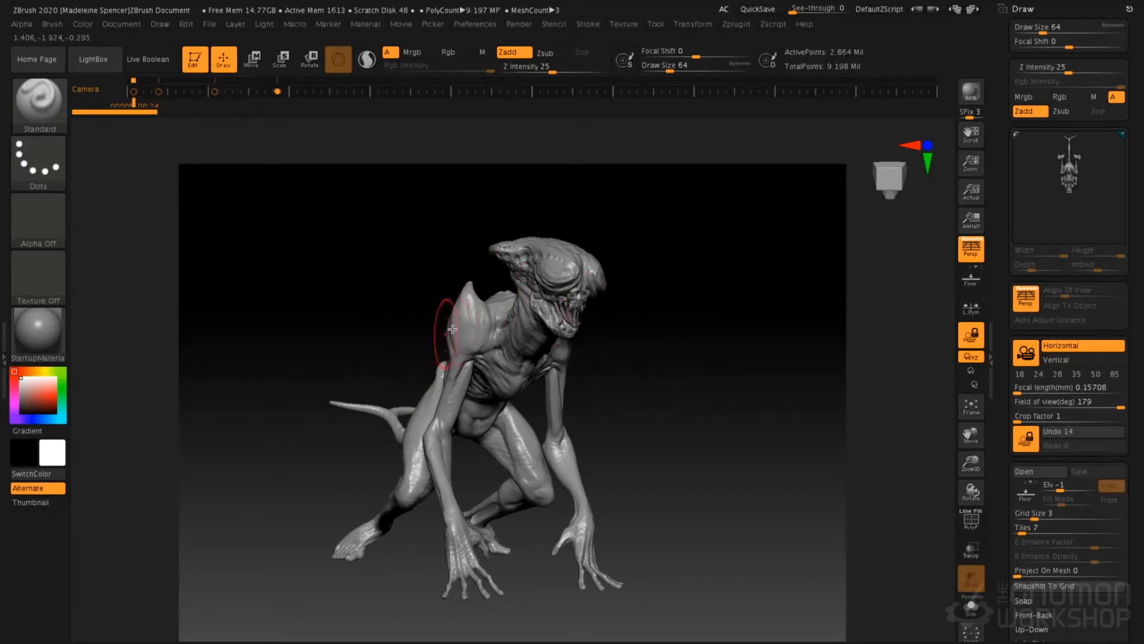
{"action": "key", "text": "b"}
{"action": "key", "text": "m"}
{"action": "key", "text": "v"}
{"action": "key", "text": "space"}
Step: Pull the creature's spiked shoulder outward, undo the last pull, and unlock the camera
{"action": "left_click_drag", "start_coordinate": [477, 323], "coordinate": [433, 304]}
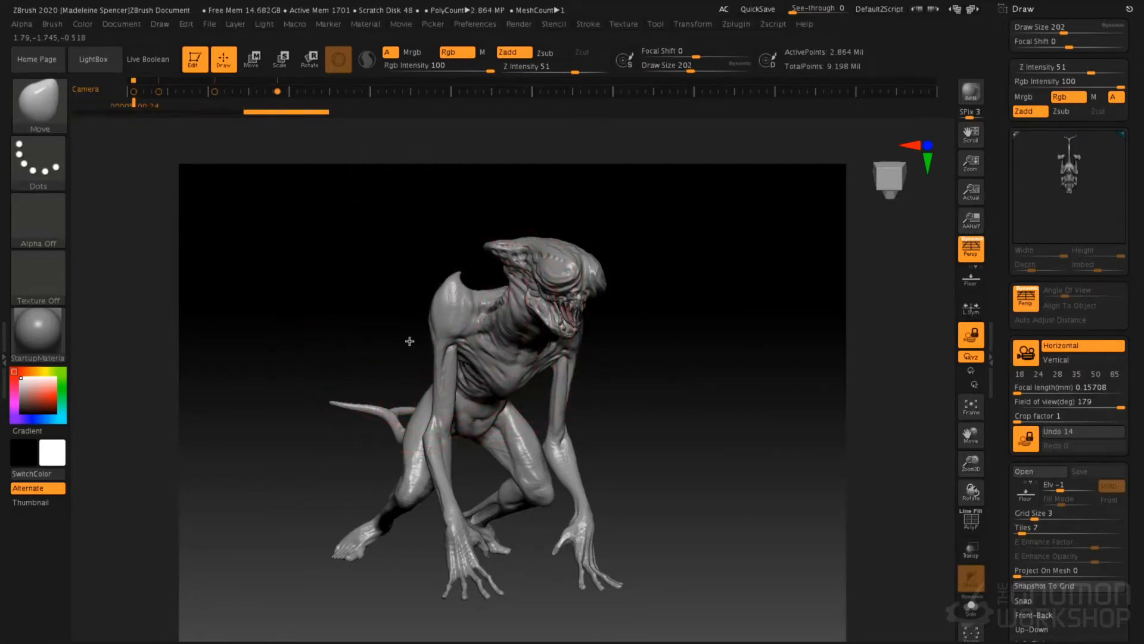
{"action": "key", "text": "ctrl+z"}
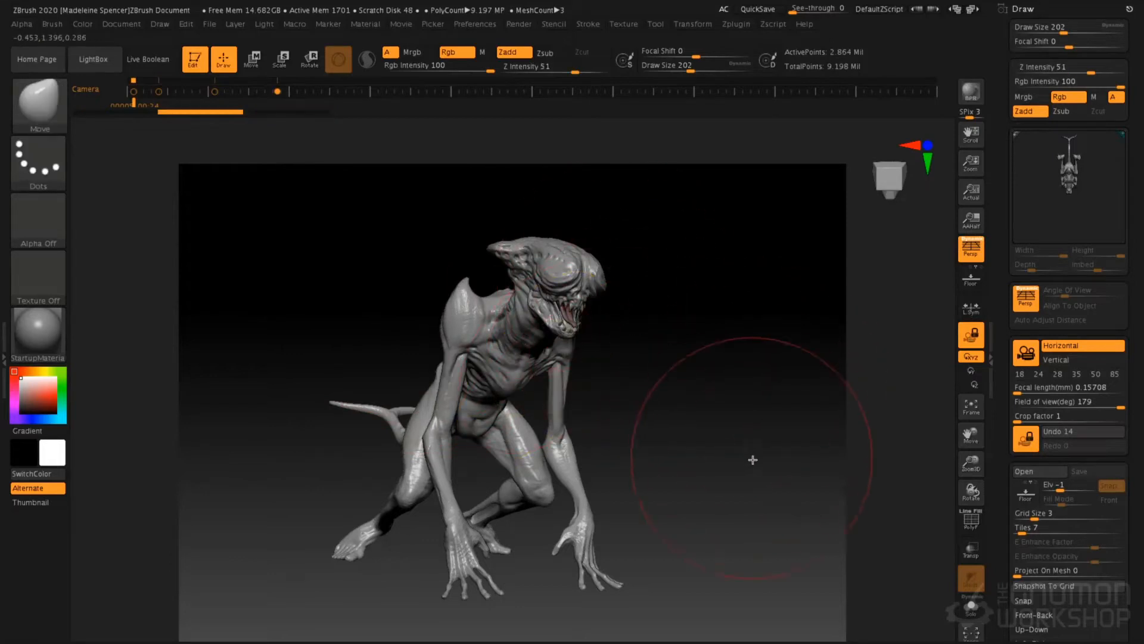
{"action": "left_click", "coordinate": [1024, 441]}
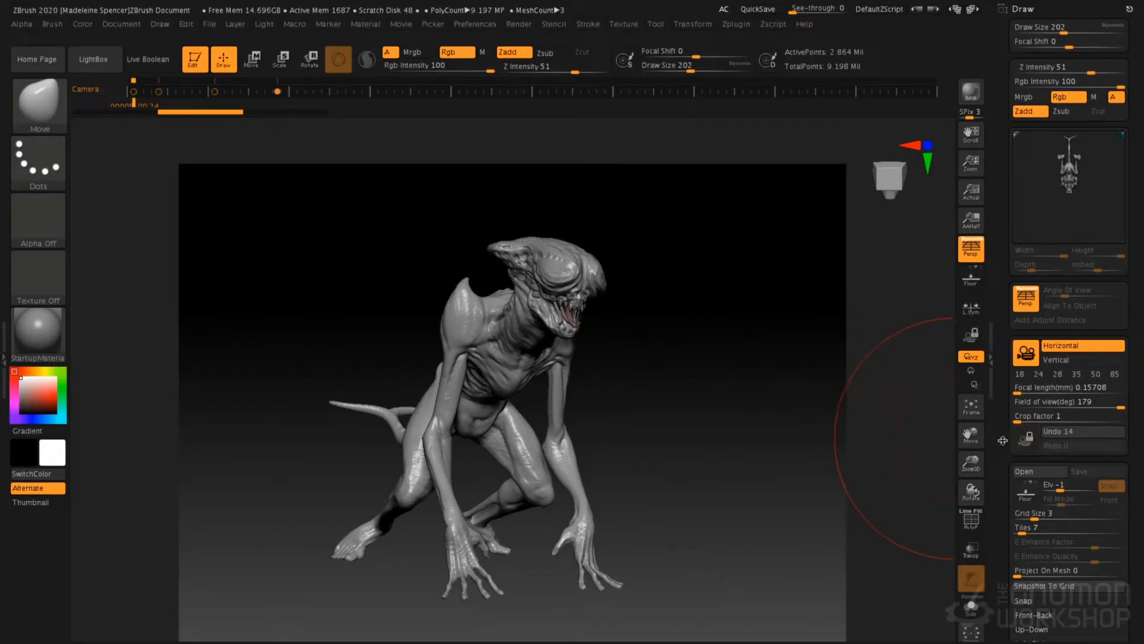
Step: Store the current wide-angle camera view in the camera list as wideAngleRender
{"action": "scroll", "coordinate": [999, 451], "scroll_direction": "down", "scroll_amount": 8}
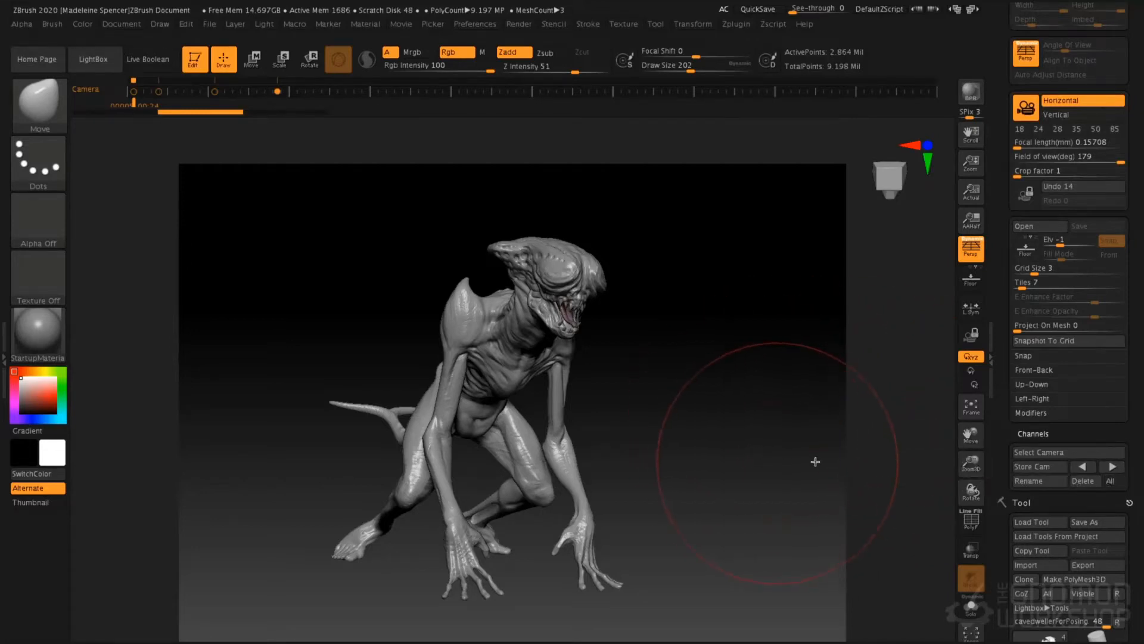
{"action": "left_click", "coordinate": [1047, 469]}
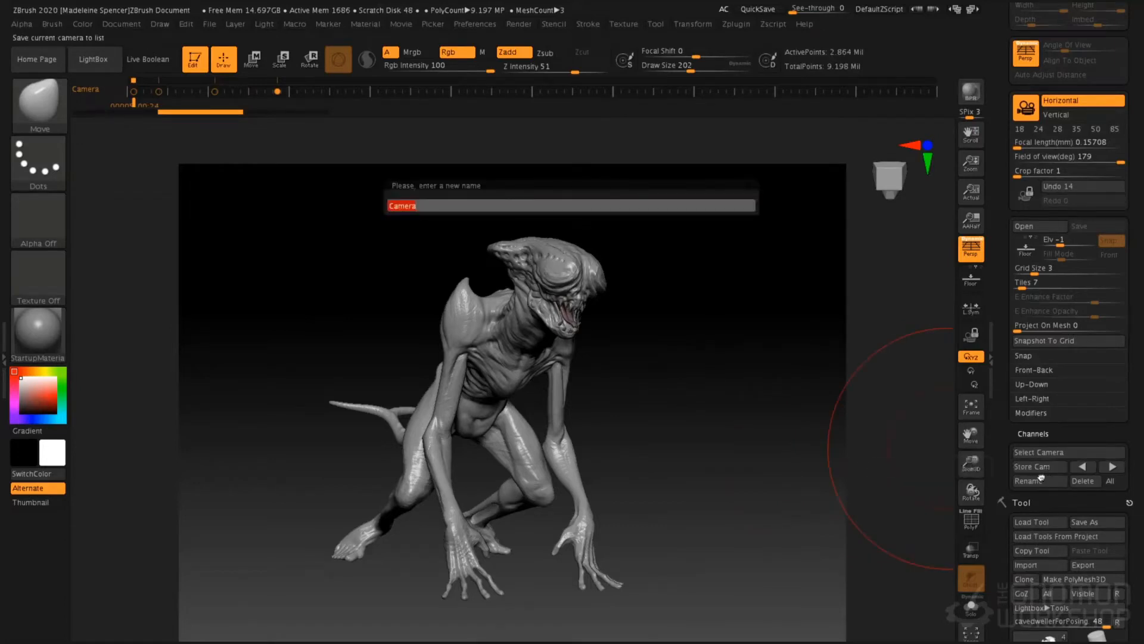
{"action": "type", "text": "wide"}
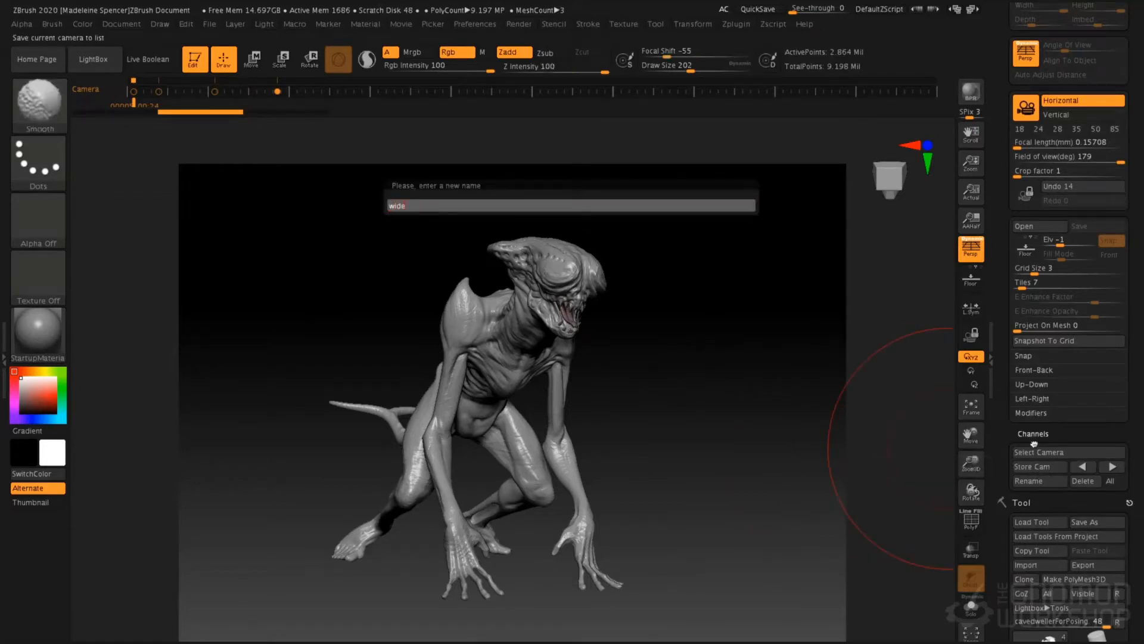
{"action": "type", "text": "AngleRen"}
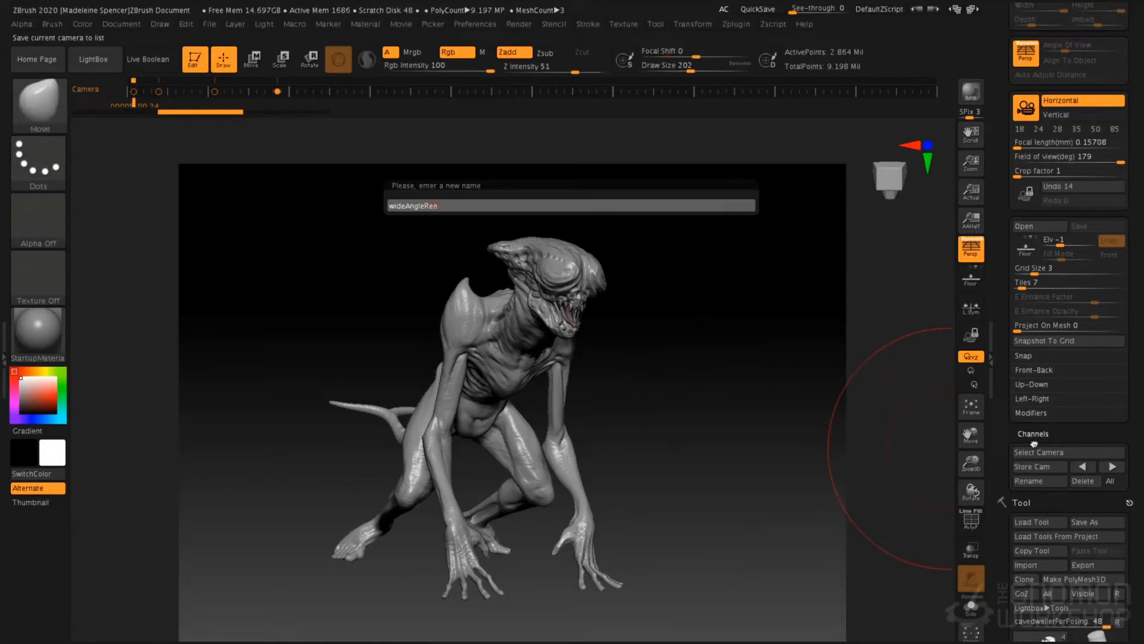
{"action": "type", "text": "der"}
{"action": "key", "text": "Return"}
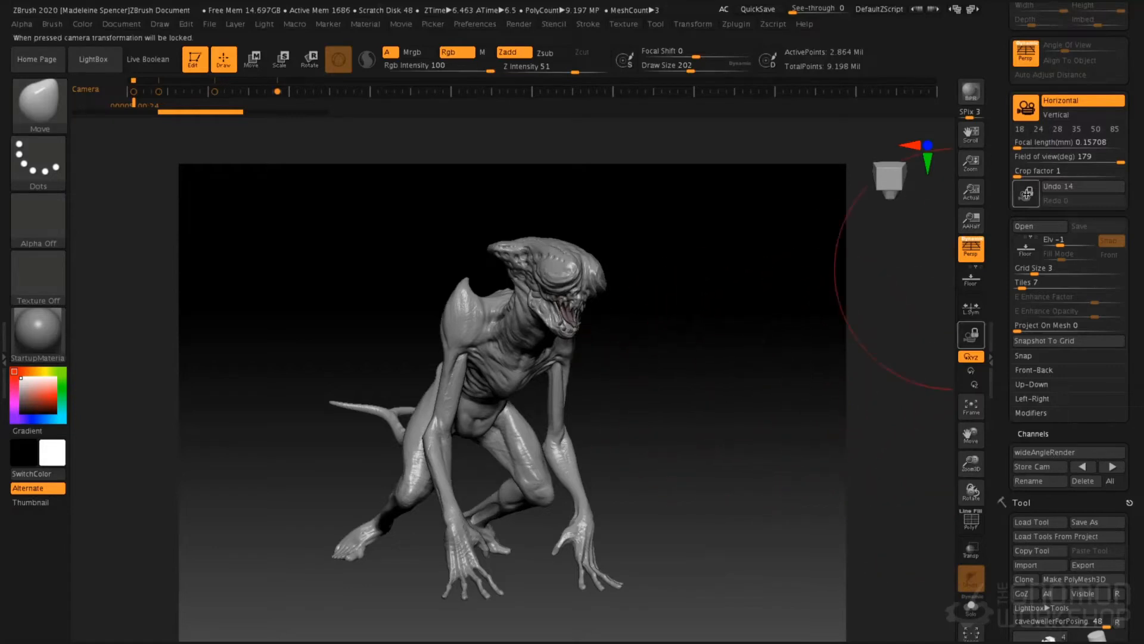
Step: Set the focal length to 85 mm, tilt the creature's front view, and store that camera as frontView
{"action": "left_click", "coordinate": [1114, 129]}
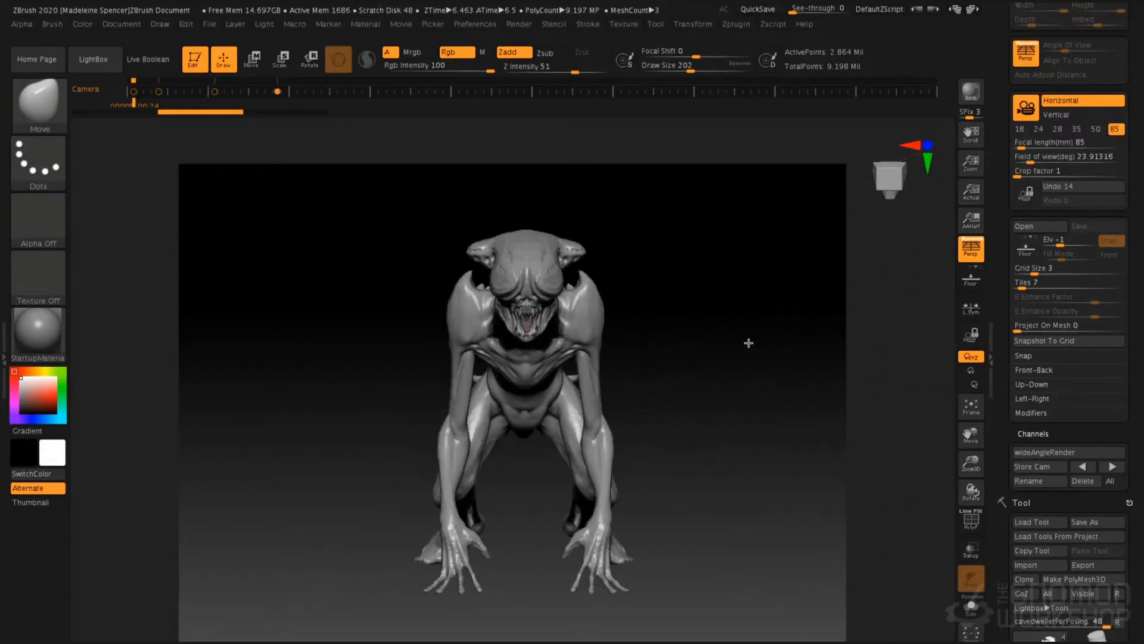
{"action": "mouse_move", "coordinate": [751, 355]}
{"action": "left_mouse_down", "text": "shift"}
{"action": "mouse_move", "coordinate": [746, 340]}
{"action": "mouse_move", "coordinate": [741, 353]}
{"action": "mouse_move", "coordinate": [741, 299]}
{"action": "left_mouse_up", "text": "shift"}
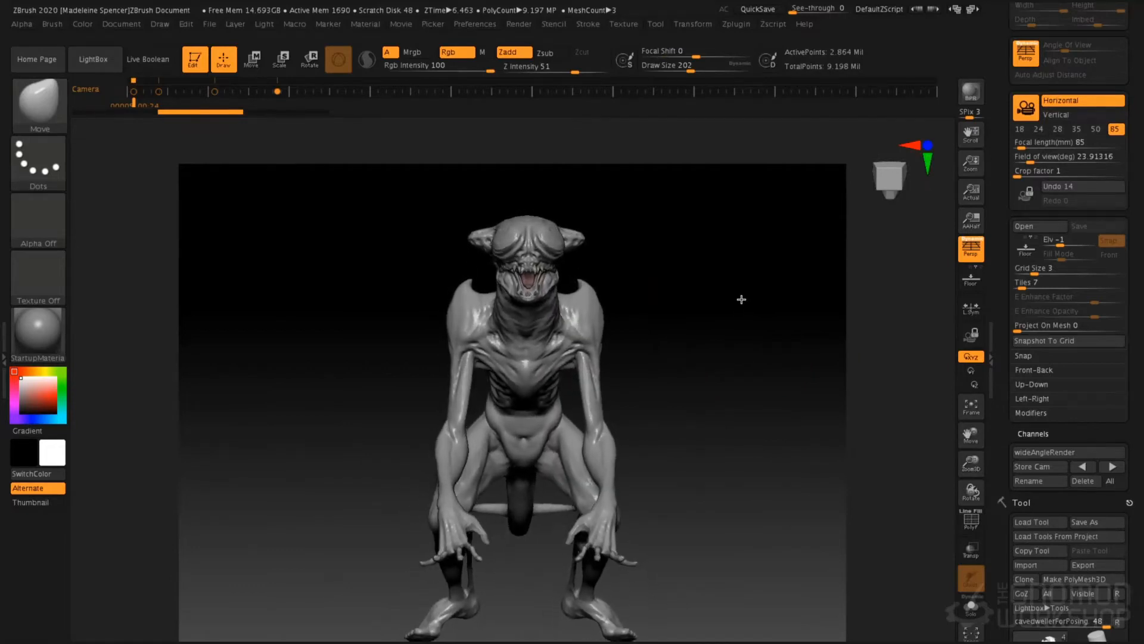
{"action": "left_click", "coordinate": [1059, 467]}
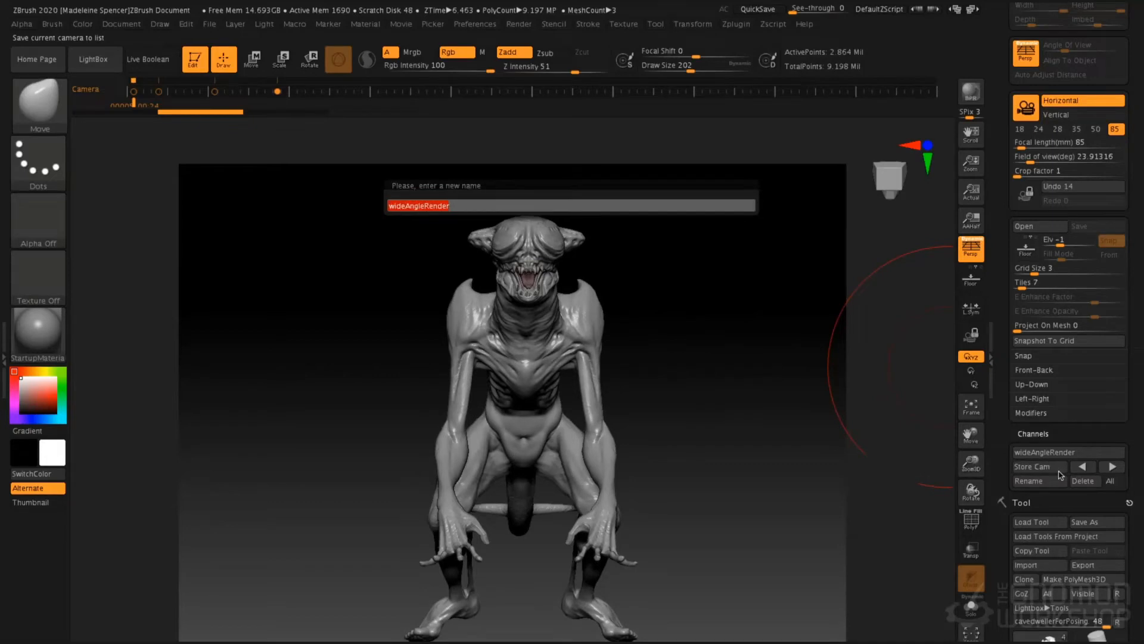
{"action": "type", "text": "tele"}
{"action": "key", "text": "Return"}
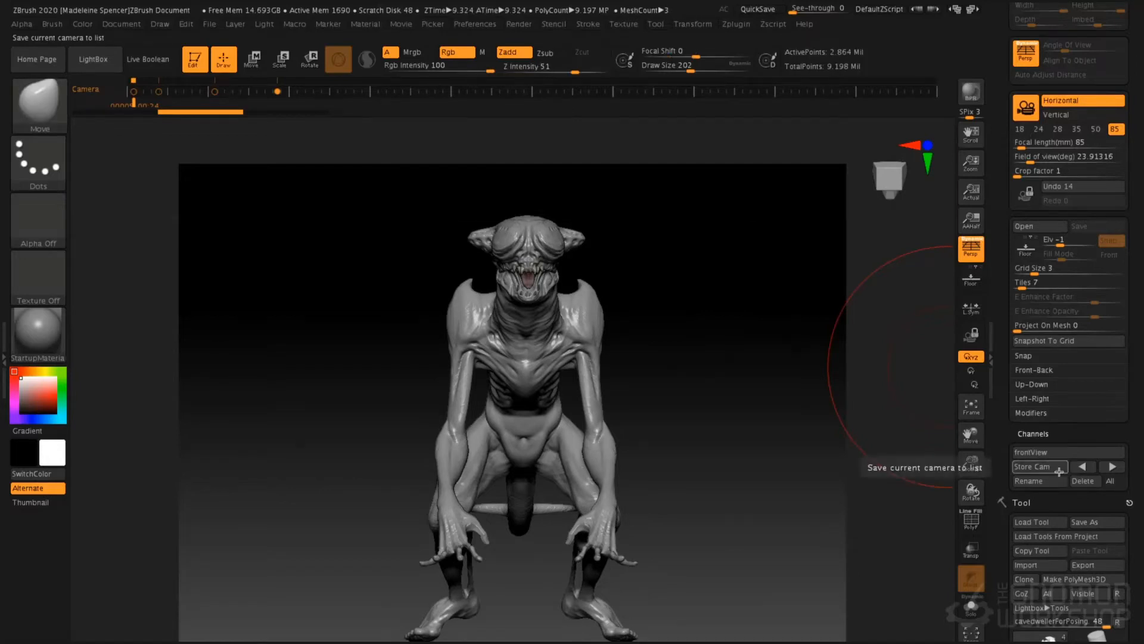
Step: Switch between the stored wideAngleRender and frontView cameras, and check the rename option while keeping the frontView name
{"action": "left_click", "coordinate": [1049, 453]}
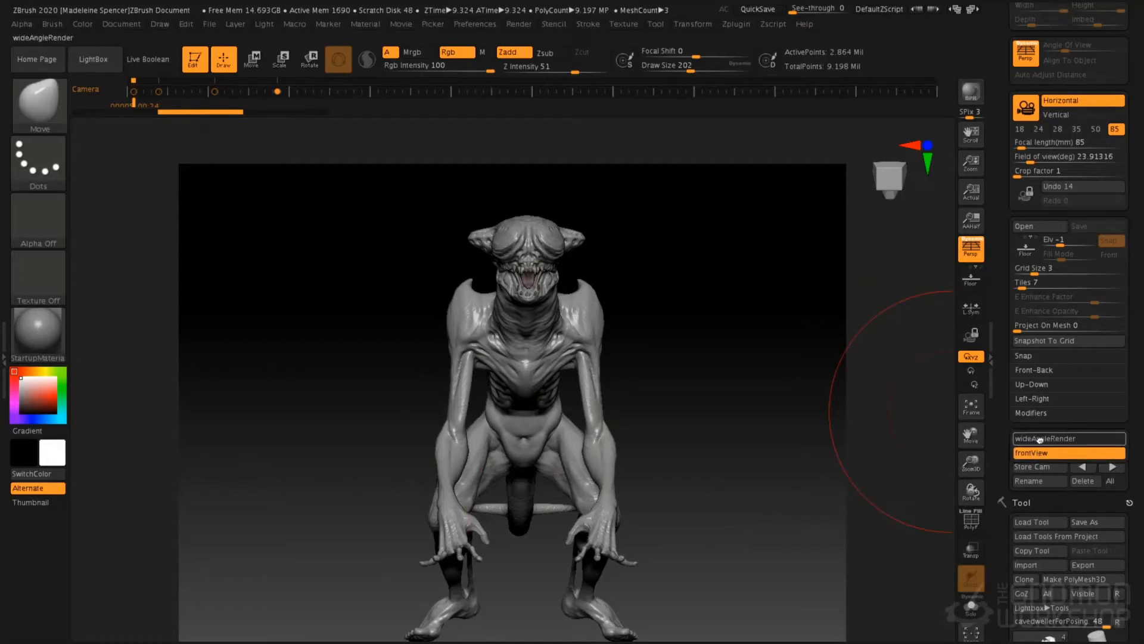
{"action": "left_click", "coordinate": [1021, 454]}
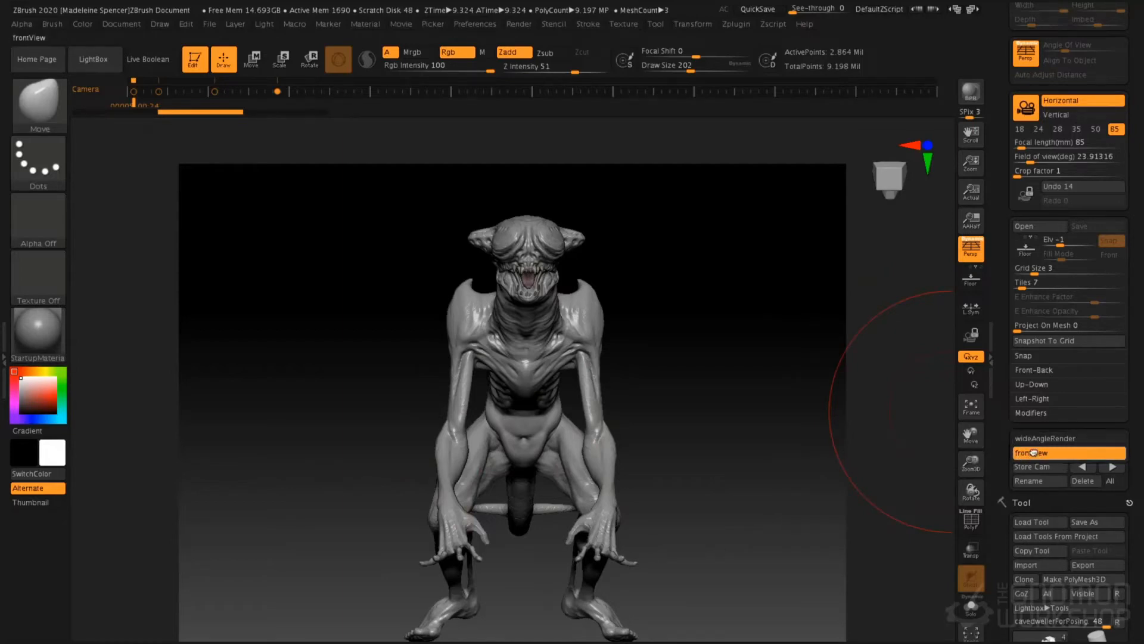
{"action": "left_click", "coordinate": [1042, 441]}
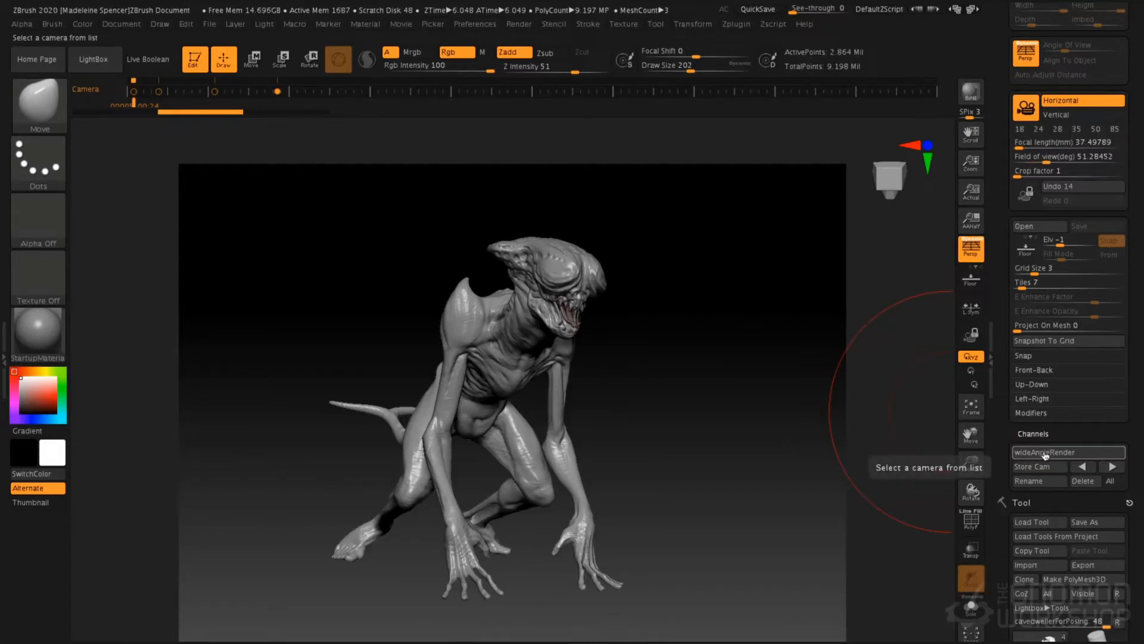
{"action": "left_click", "coordinate": [1049, 456]}
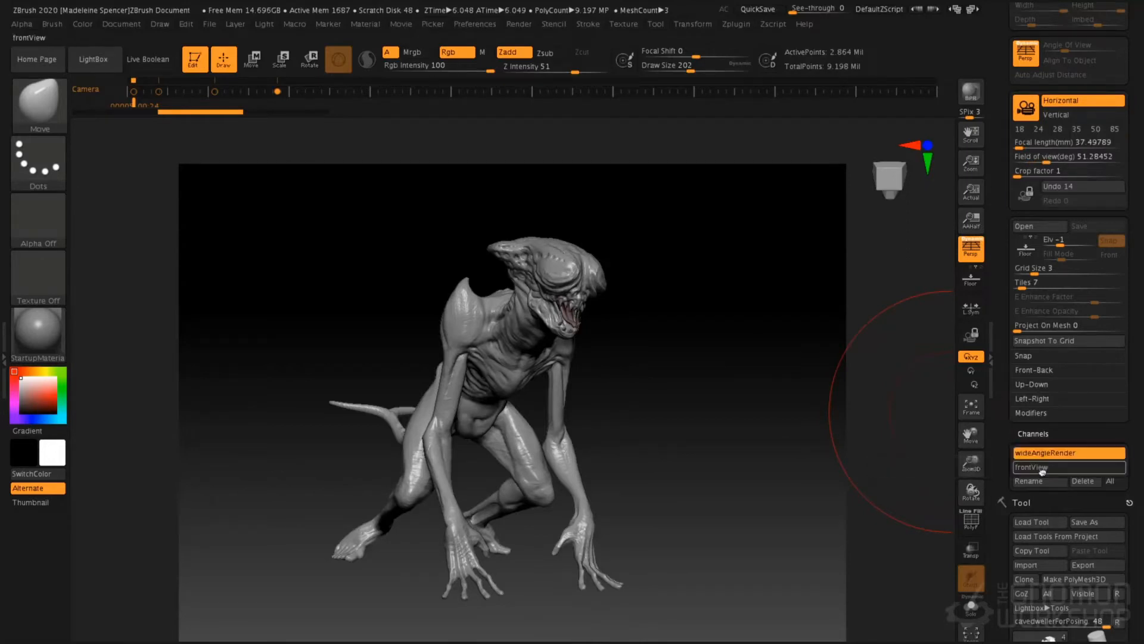
{"action": "left_click", "coordinate": [1046, 455]}
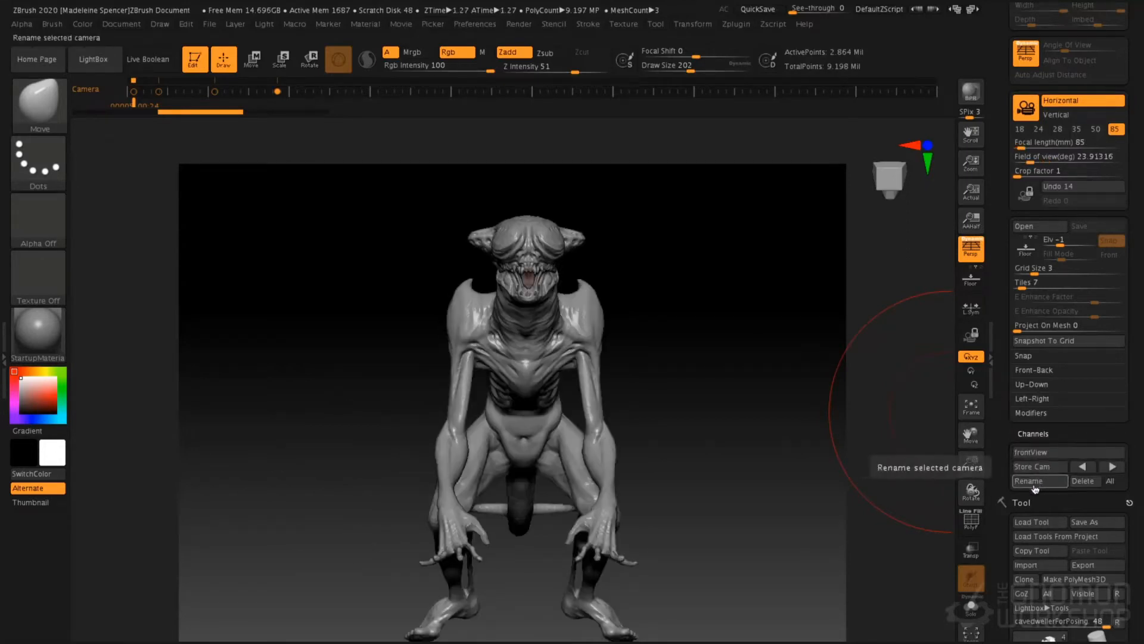
{"action": "left_click", "coordinate": [1034, 481]}
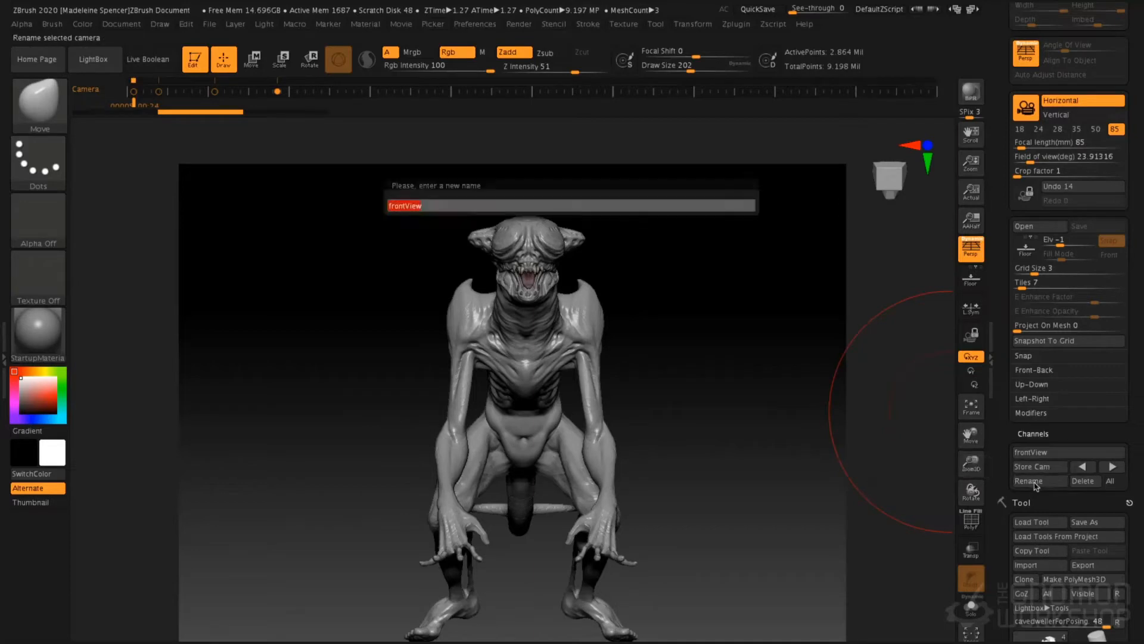
{"action": "key", "text": "Return"}
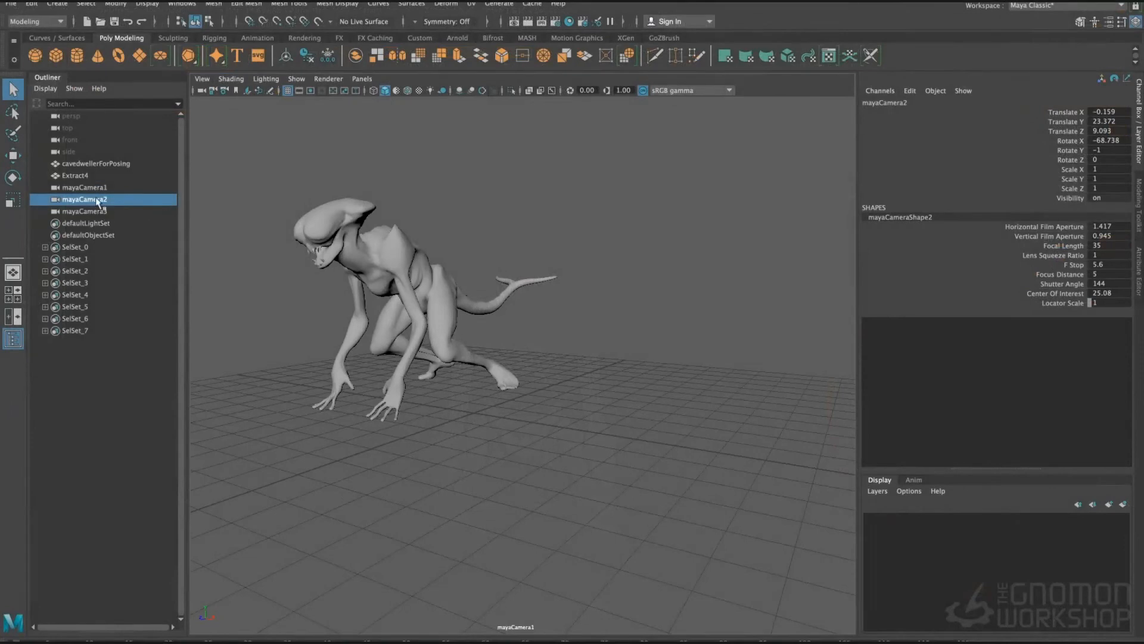
Step: In Maya, look through mayaCamera1, mayaCamera2 and mayaCamera3 in the viewport to compare their views of the creature
{"action": "left_click", "coordinate": [364, 79]}
{"action": "mouse_move", "coordinate": [380, 87]}
{"action": "left_click", "coordinate": [524, 90]}
{"action": "left_click", "coordinate": [364, 79]}
{"action": "mouse_move", "coordinate": [379, 88]}
{"action": "left_click", "coordinate": [501, 102]}
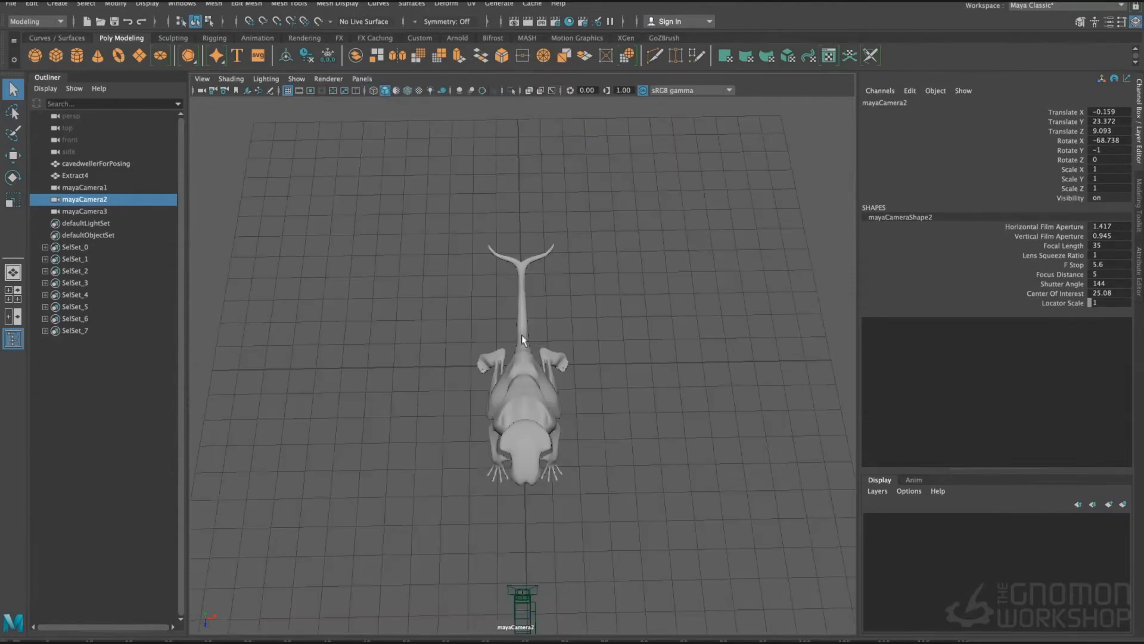
{"action": "left_click", "coordinate": [362, 78]}
{"action": "mouse_move", "coordinate": [382, 90]}
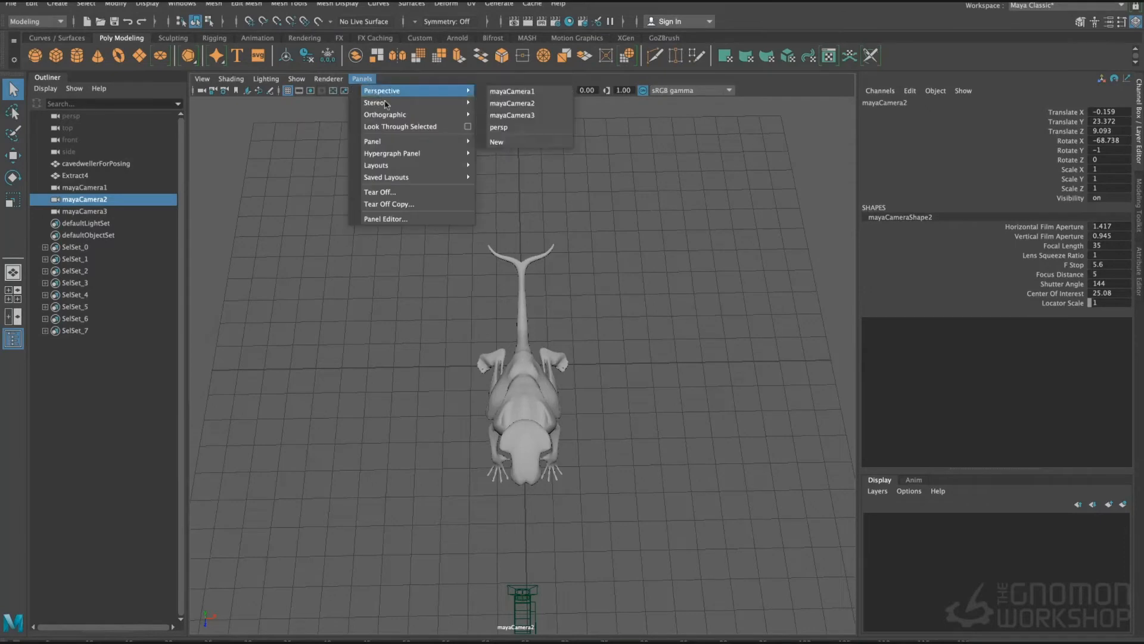
{"action": "left_click", "coordinate": [529, 117]}
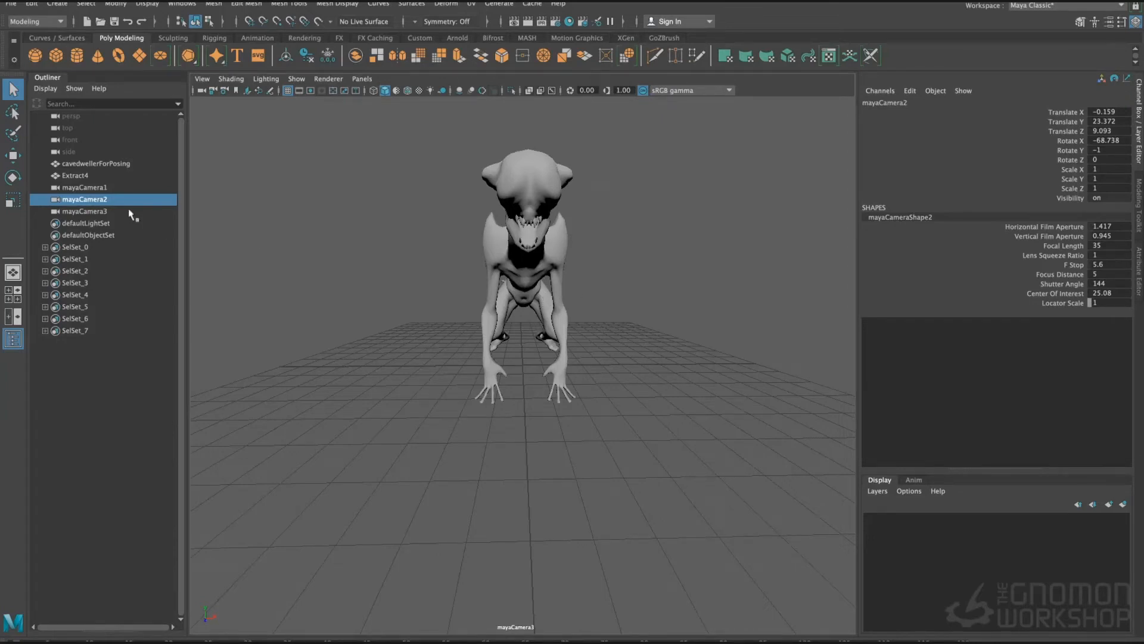
Step: Select mayaCamera1 to mayaCamera3 and export only that selection as FBX to mayCamerasCavedweller.fbx on the Desktop
{"action": "left_click_drag", "start_coordinate": [109, 187], "coordinate": [105, 212]}
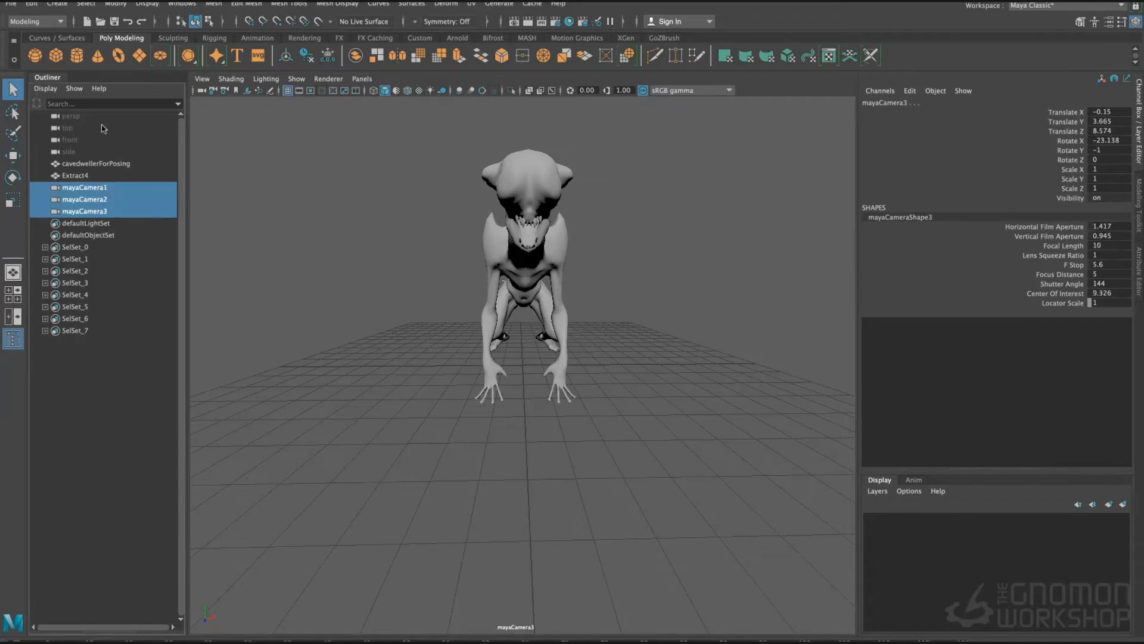
{"action": "left_click", "coordinate": [10, 4]}
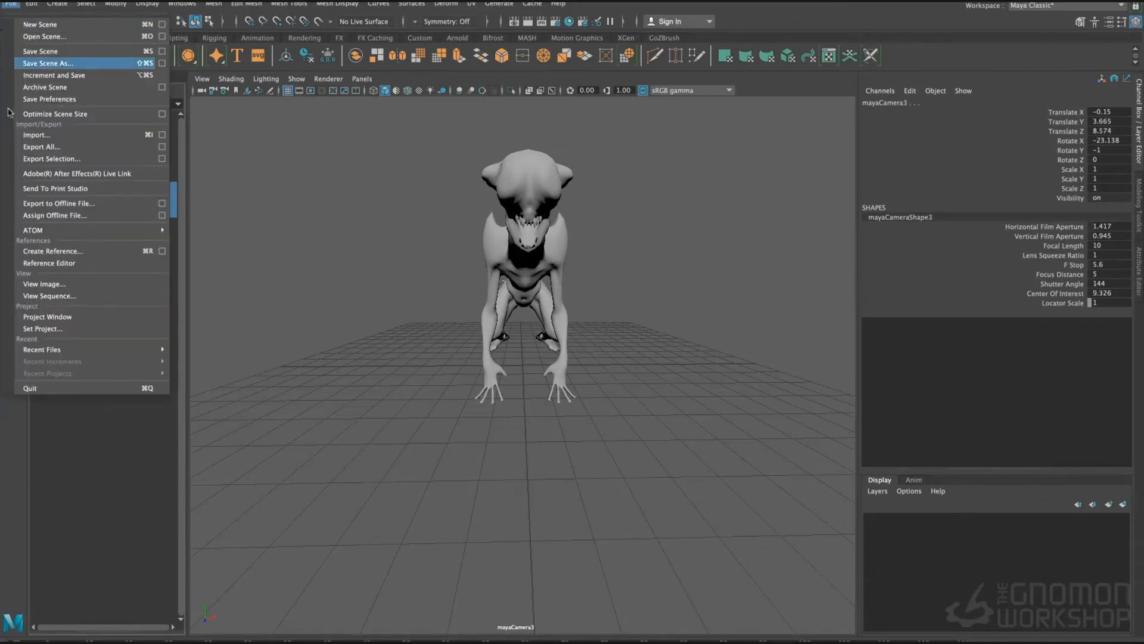
{"action": "left_click", "coordinate": [110, 159]}
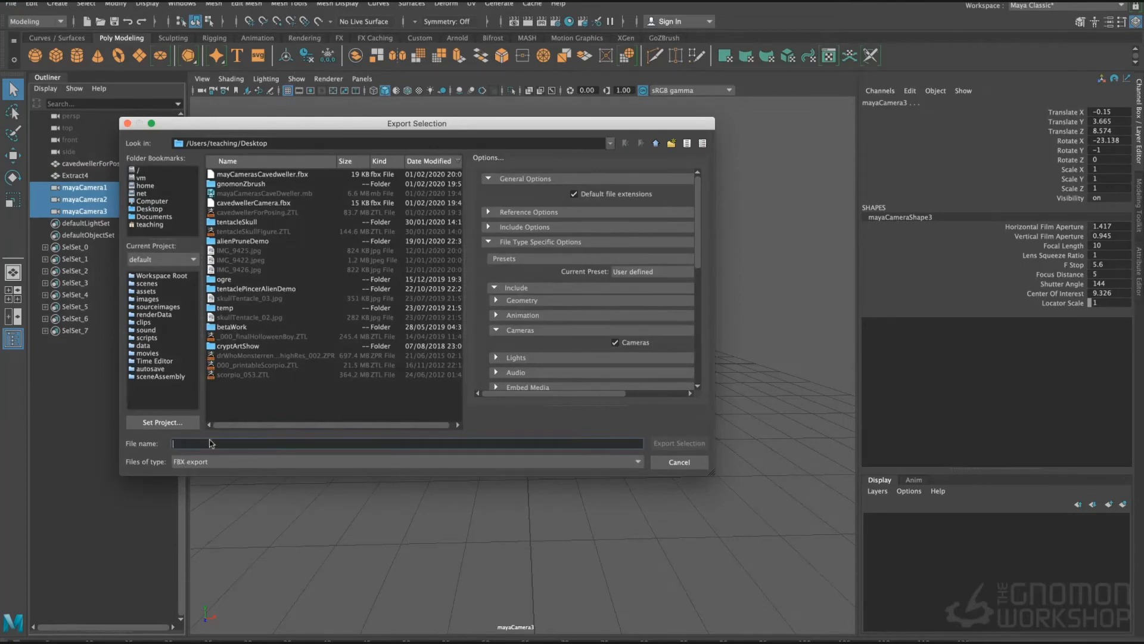
{"action": "left_click", "coordinate": [263, 174]}
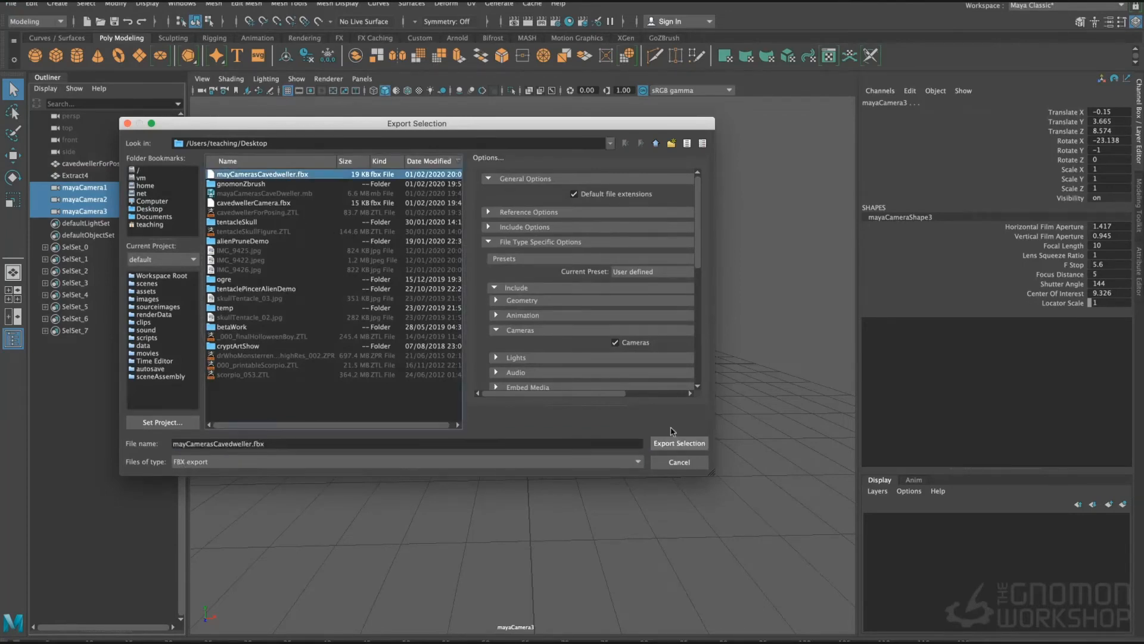
{"action": "left_click", "coordinate": [681, 443]}
{"action": "left_click", "coordinate": [397, 303]}
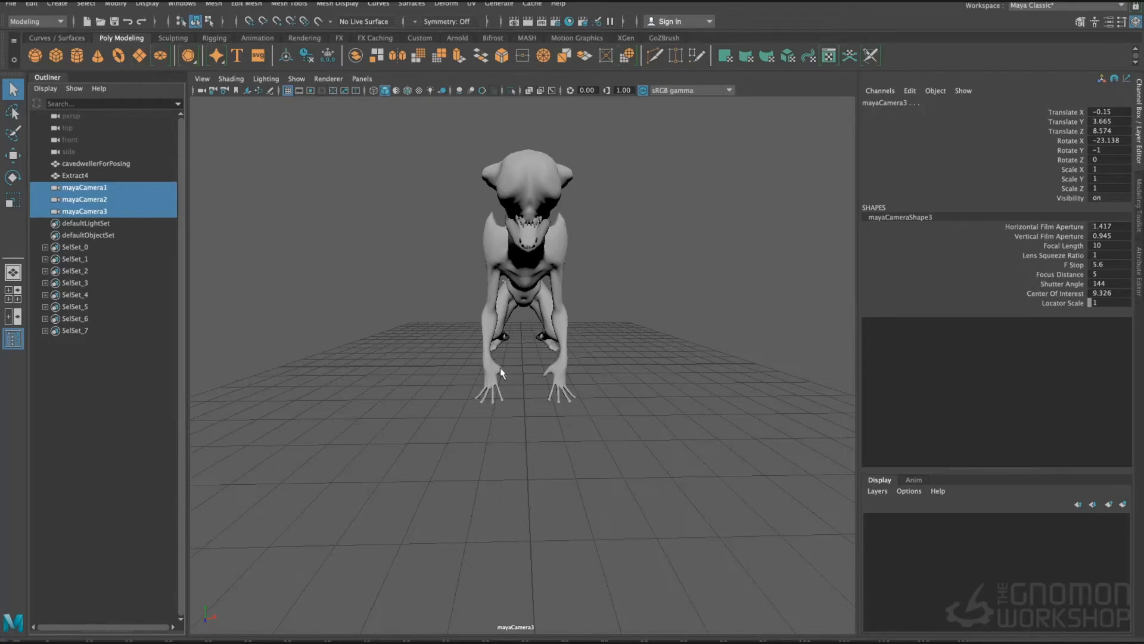
{"action": "left_click", "coordinate": [11, 4]}
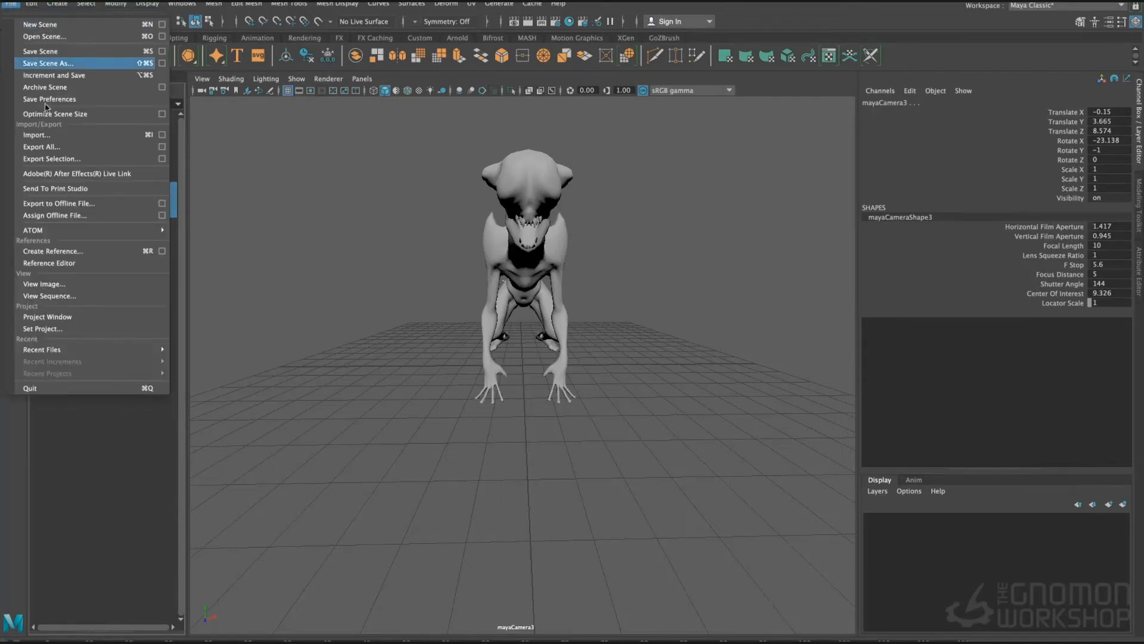
{"action": "left_click", "coordinate": [66, 159]}
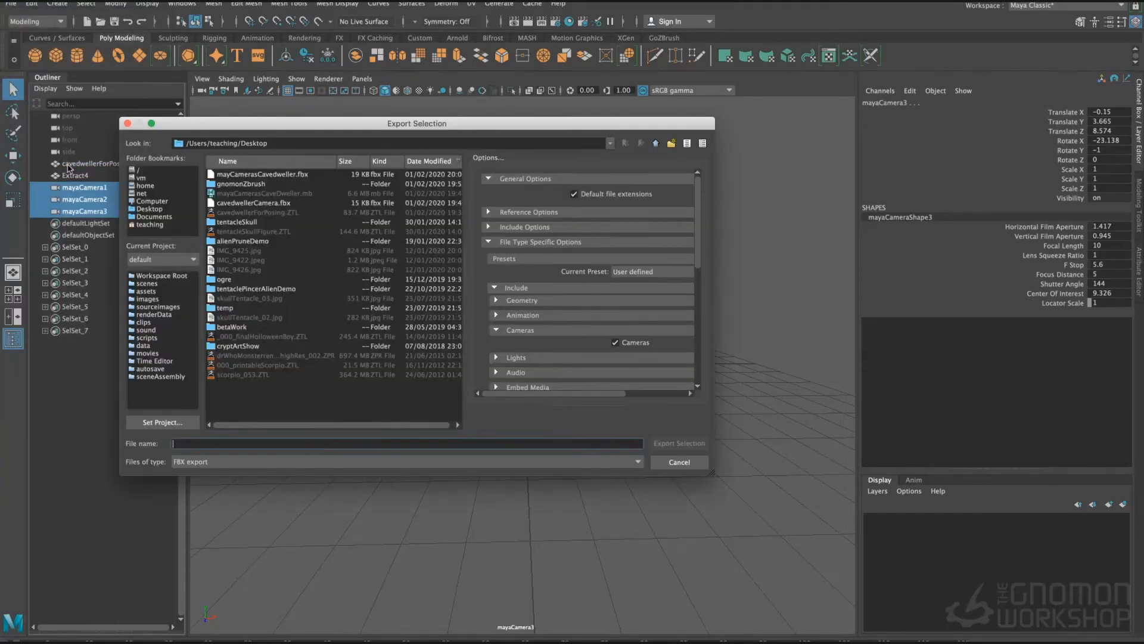
{"action": "key", "text": "Escape"}
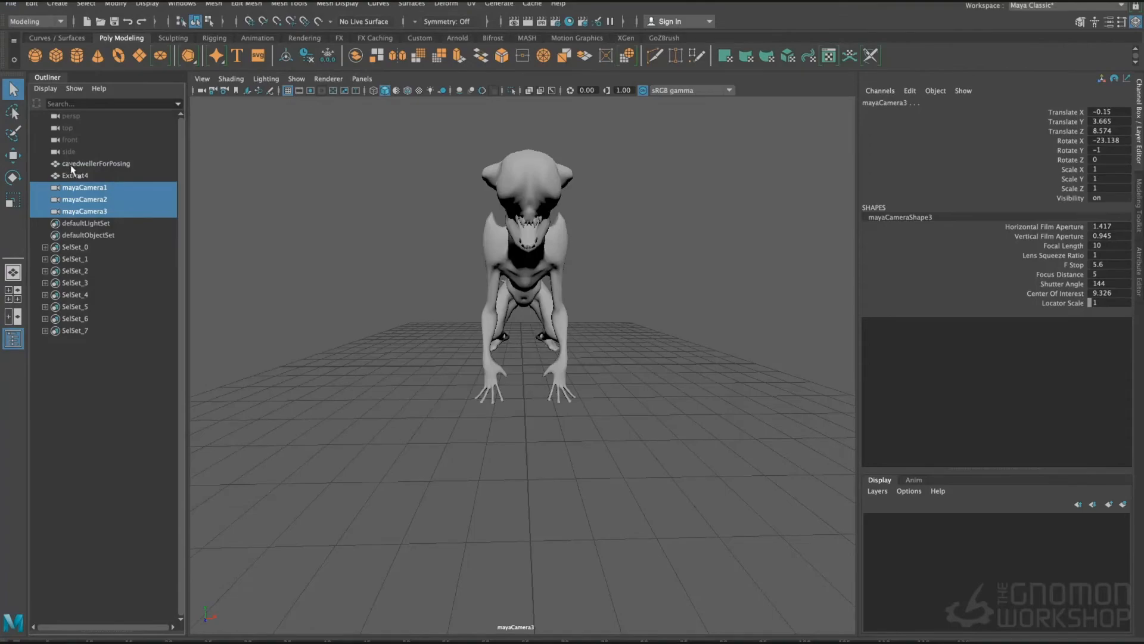
Step: Switch to ZBrush, dock the Zplugin palette in the tray, and expand its FBX ExportImport settings
{"action": "key", "text": "super+Tab"}
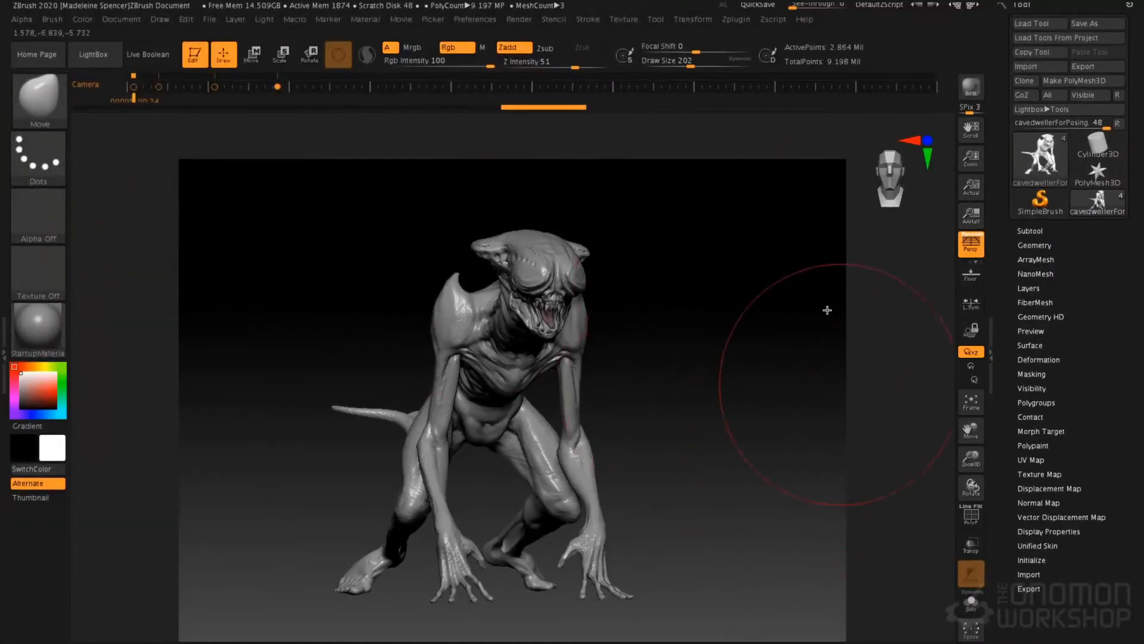
{"action": "left_click", "coordinate": [736, 23]}
{"action": "left_click", "coordinate": [726, 31]}
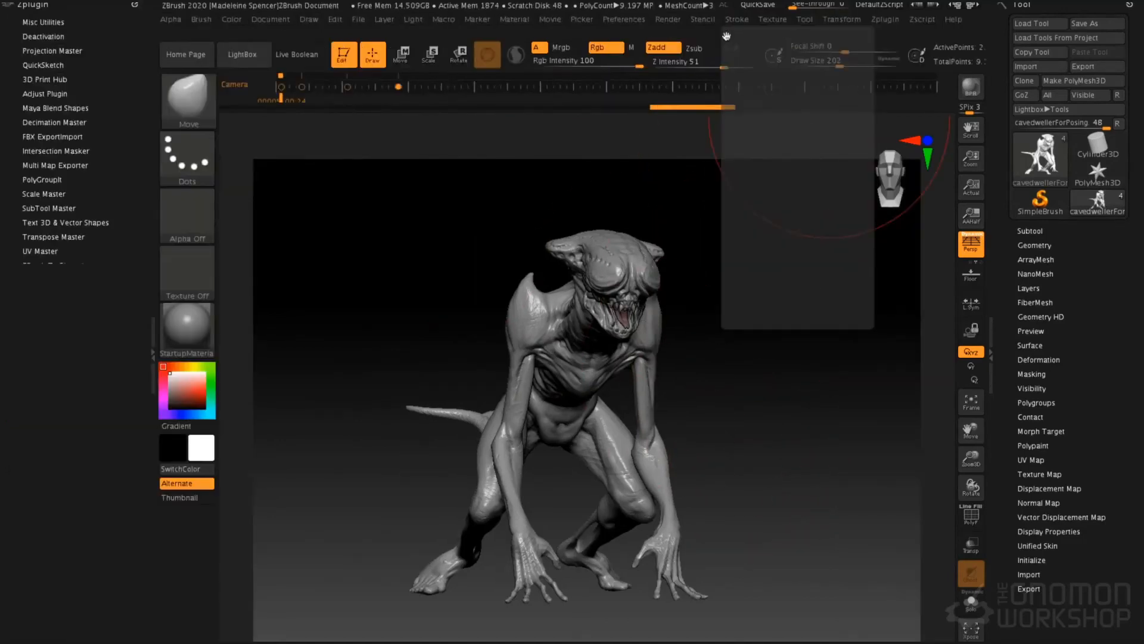
{"action": "left_click", "coordinate": [51, 136]}
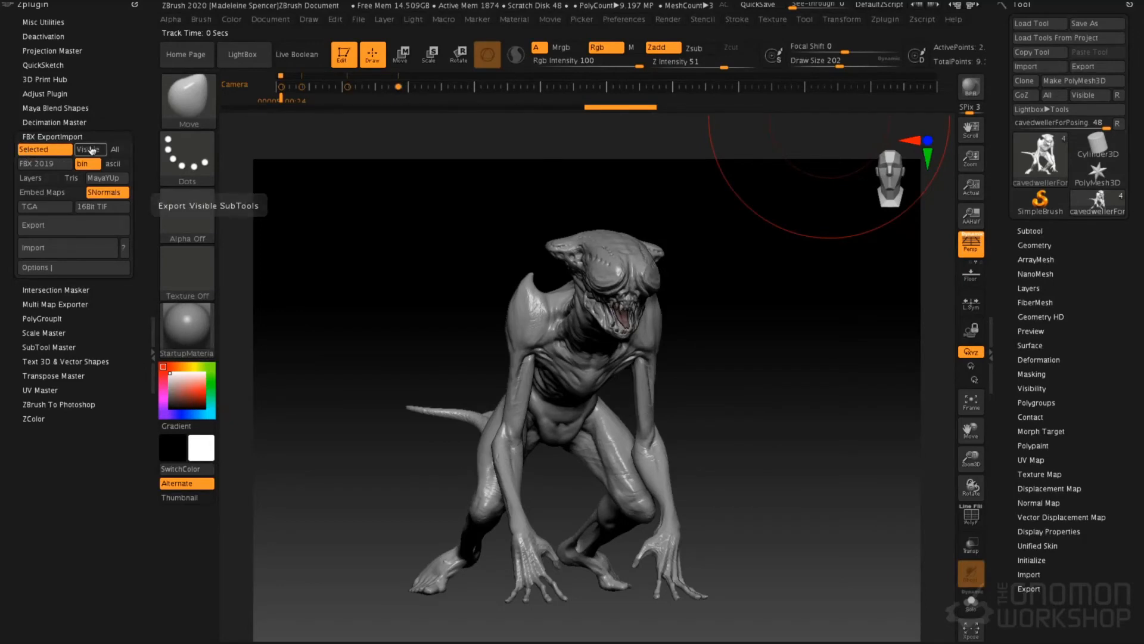
Step: Try the export scopes and cycle through the FBX version options, returning to Selected and FBX 2019
{"action": "left_click", "coordinate": [112, 151]}
{"action": "left_click", "coordinate": [58, 151]}
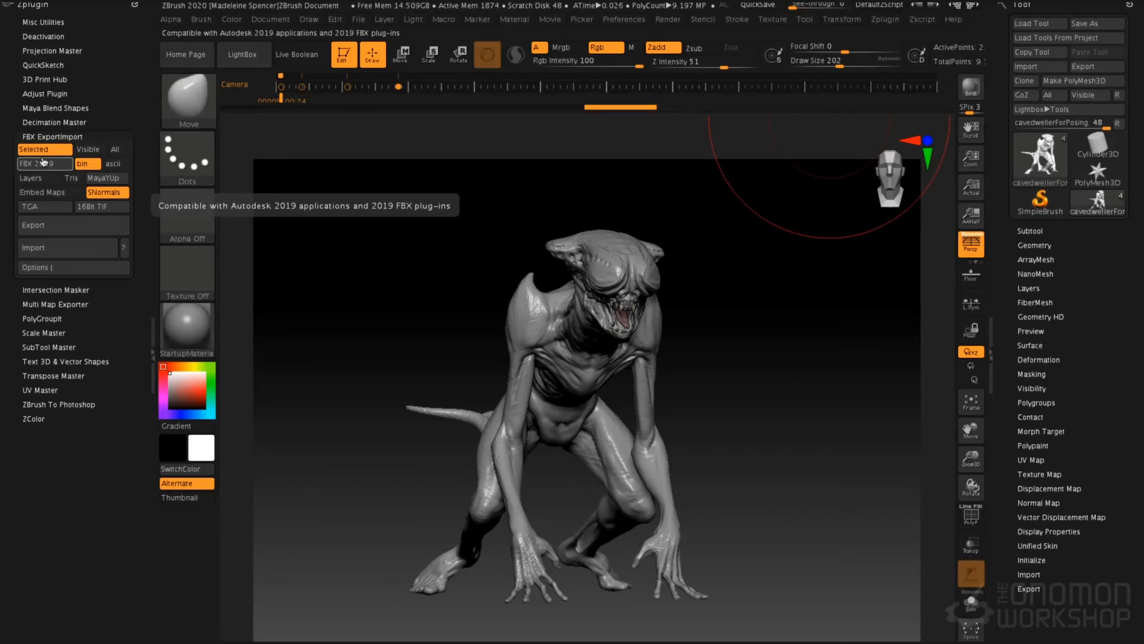
{"action": "left_click", "coordinate": [43, 164]}
{"action": "left_click", "coordinate": [58, 166]}
{"action": "left_click", "coordinate": [61, 167]}
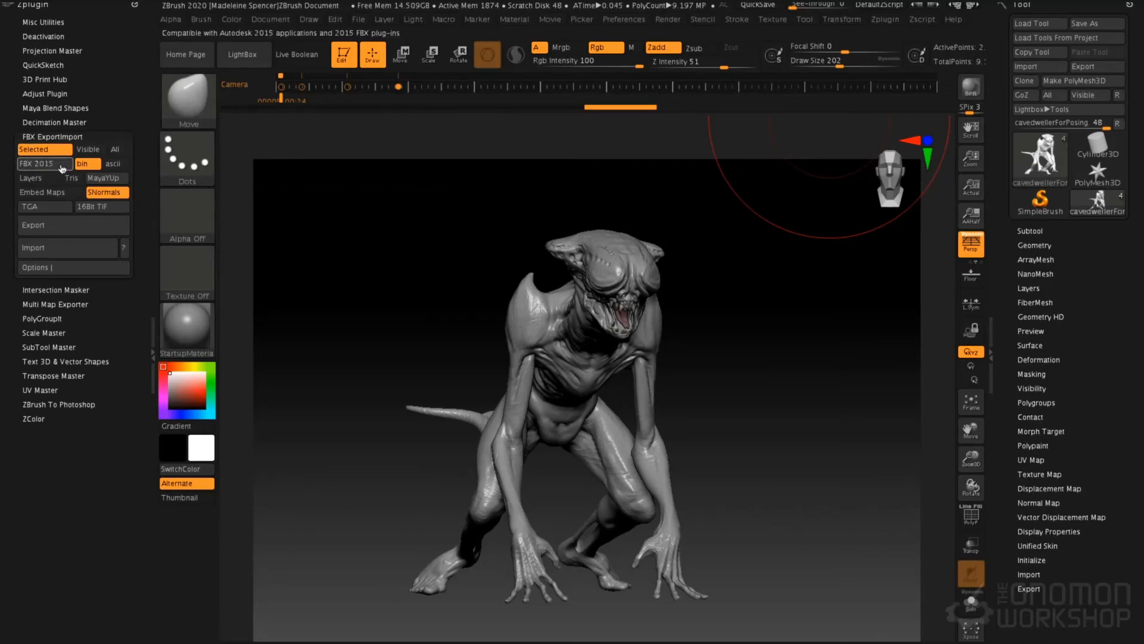
{"action": "left_click", "coordinate": [61, 167]}
{"action": "left_click", "coordinate": [62, 167]}
{"action": "left_click", "coordinate": [62, 166]}
{"action": "left_click", "coordinate": [63, 166]}
{"action": "left_click", "coordinate": [63, 166]}
{"action": "left_click", "coordinate": [63, 165]}
{"action": "left_click", "coordinate": [62, 166]}
{"action": "left_click", "coordinate": [63, 166]}
{"action": "left_click", "coordinate": [63, 165]}
{"action": "left_click", "coordinate": [64, 165]}
{"action": "left_click", "coordinate": [64, 165]}
{"action": "left_click", "coordinate": [64, 165]}
{"action": "left_click", "coordinate": [64, 165]}
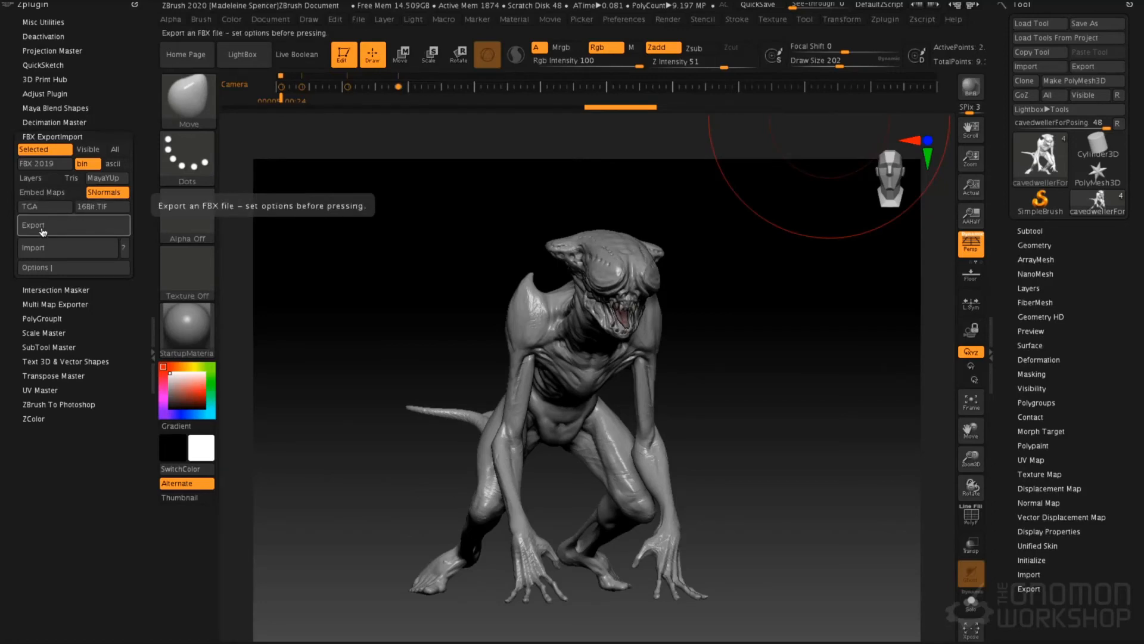
Step: Expand the FBX options with Import Cameras enabled and import the FBX file holding the three Maya cameras
{"action": "left_click", "coordinate": [53, 269]}
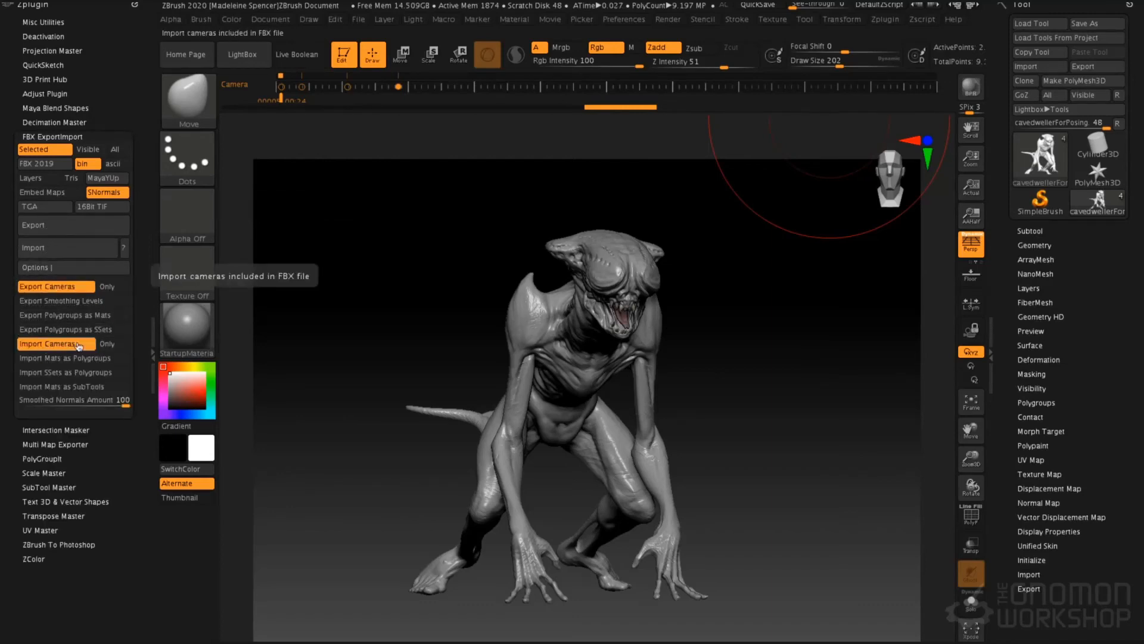
{"action": "left_click", "coordinate": [51, 249]}
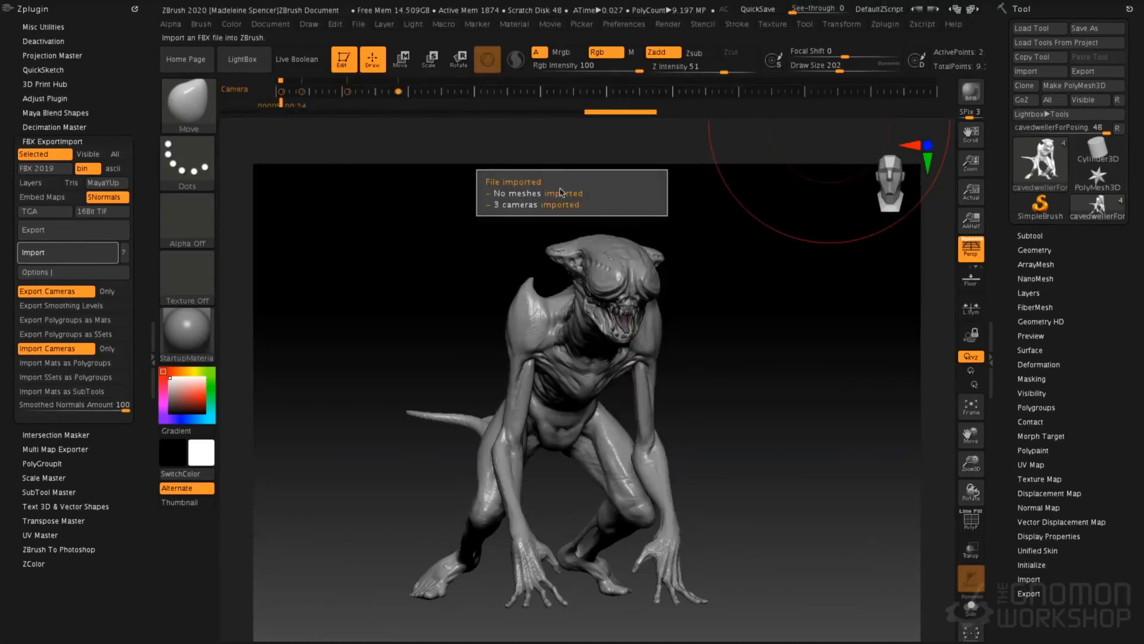
Step: Dock the Draw palette in the tray and bring its stored camera controls into view
{"action": "left_click", "coordinate": [309, 23]}
{"action": "left_click", "coordinate": [306, 41]}
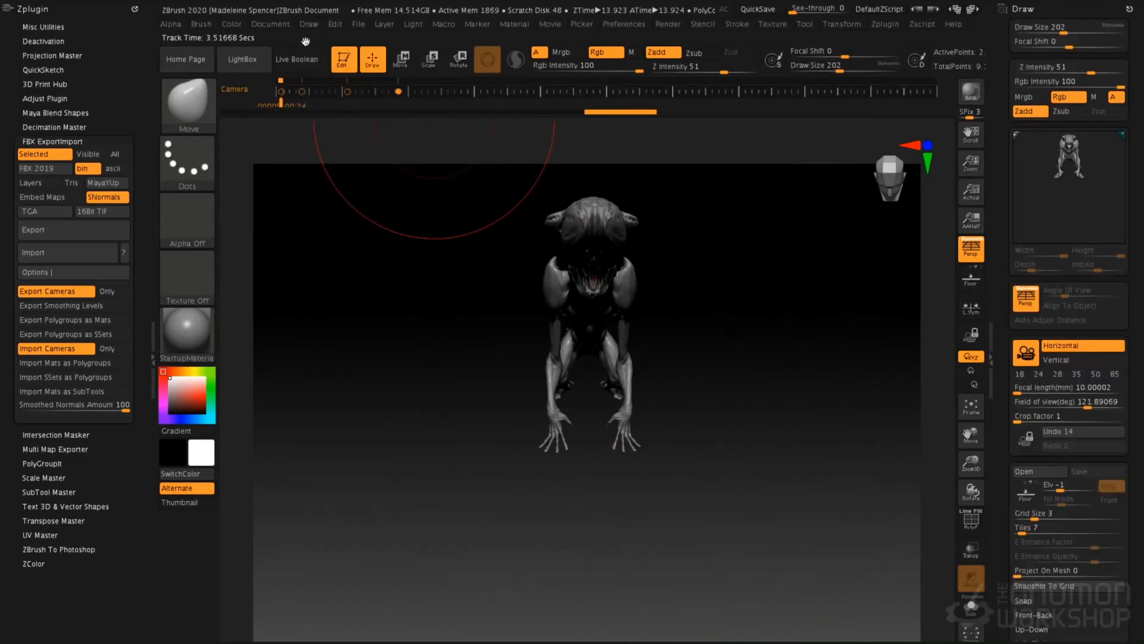
{"action": "left_click_drag", "start_coordinate": [998, 444], "coordinate": [1007, 343]}
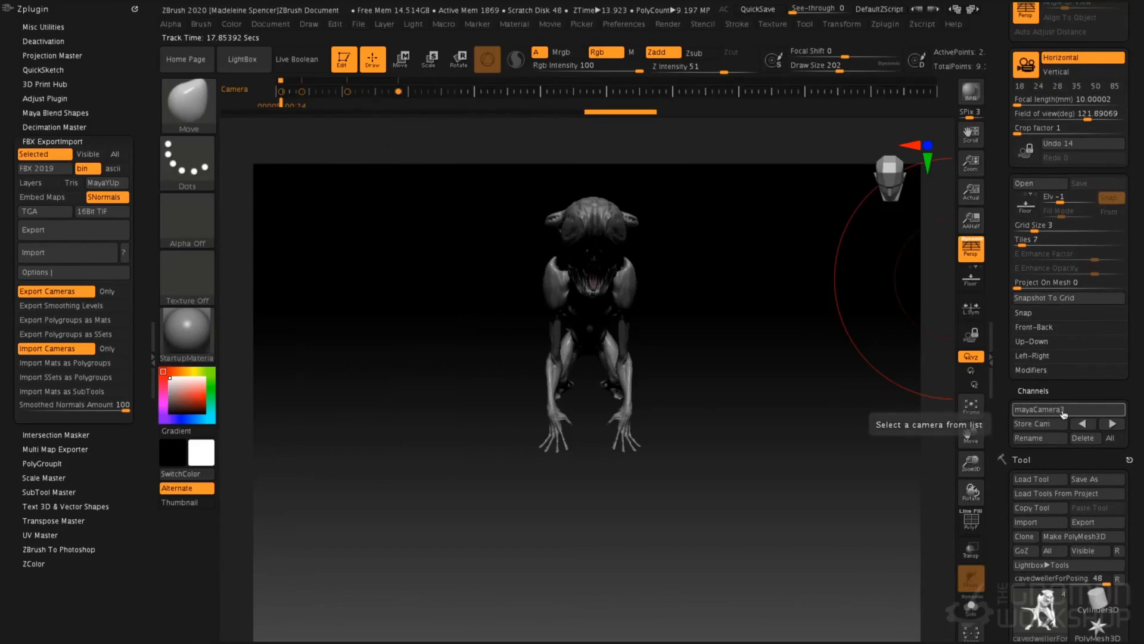
Step: Cycle forward and backward through the imported cameras mayaCamera1, mayaCamera2 and mayaCamera3 to examine each view of the creature
{"action": "left_click", "coordinate": [1113, 424]}
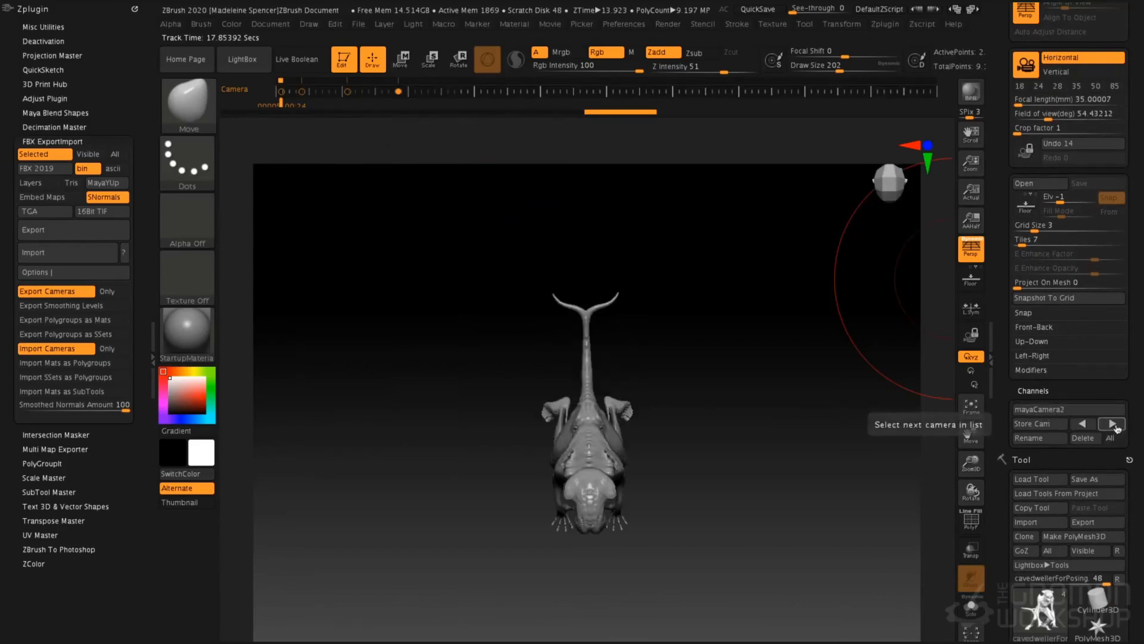
{"action": "left_click", "coordinate": [1117, 428]}
{"action": "left_click", "coordinate": [1115, 428]}
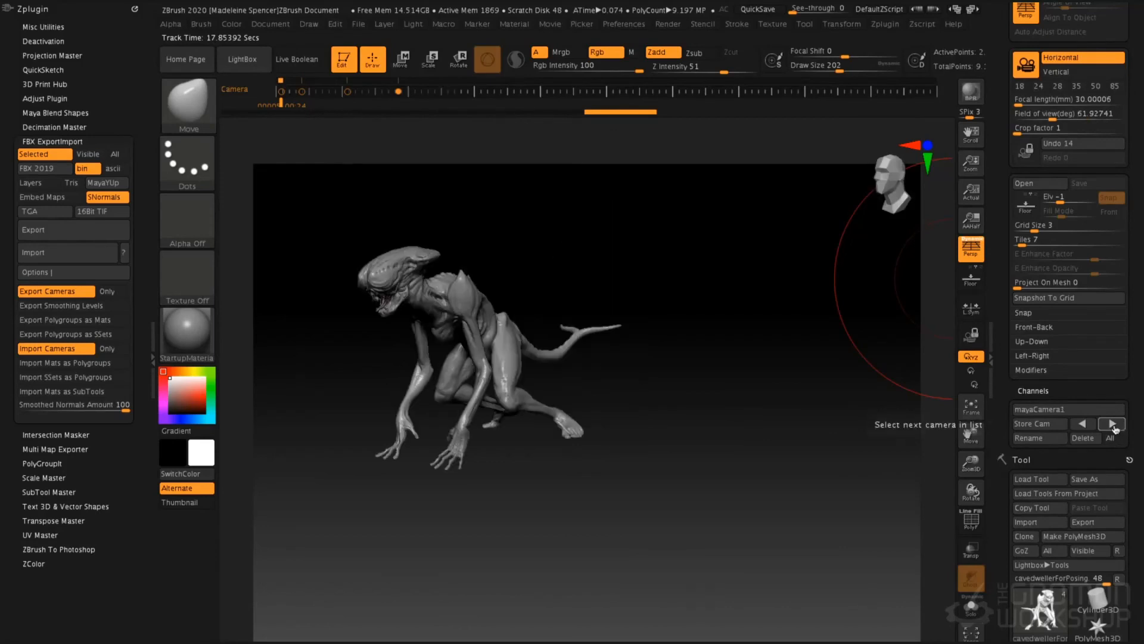
{"action": "left_click", "coordinate": [1115, 428]}
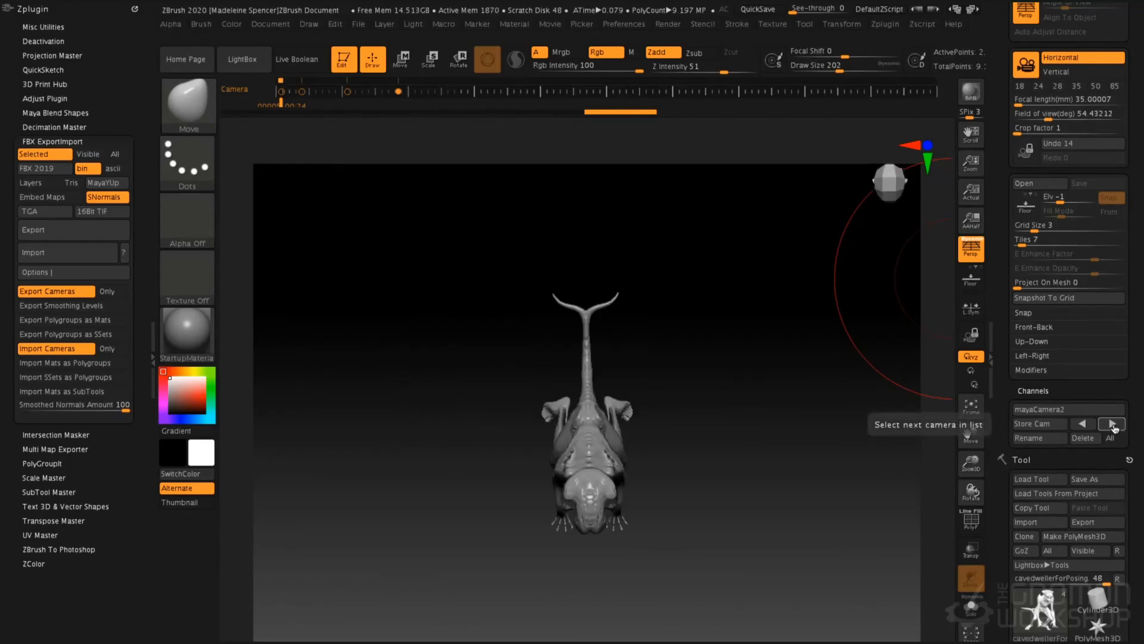
{"action": "left_click", "coordinate": [1114, 424]}
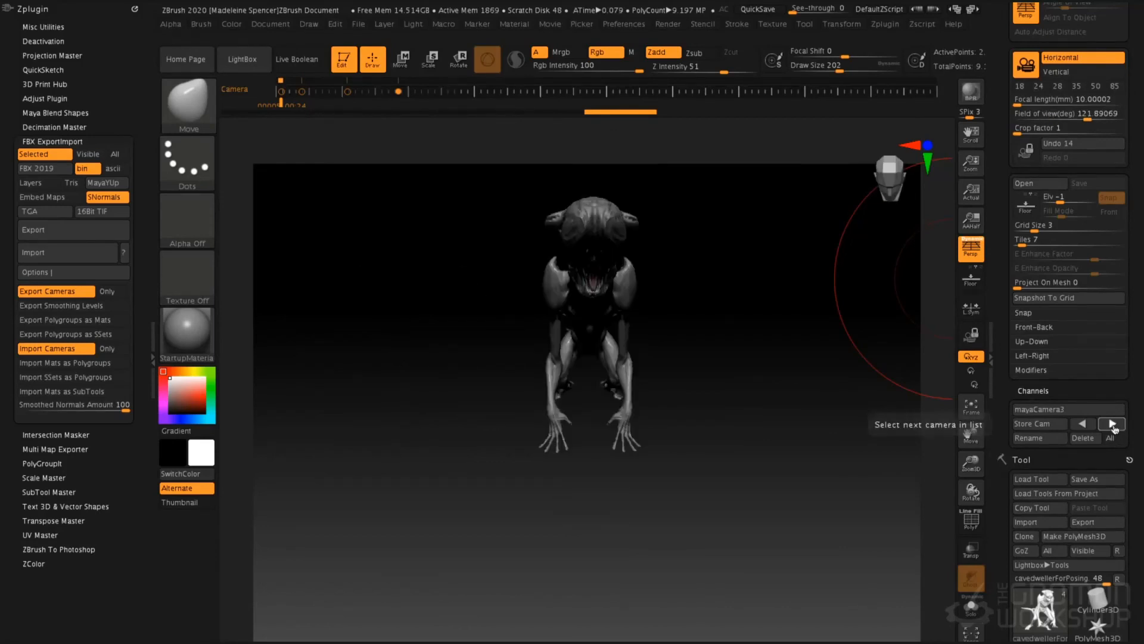
{"action": "left_click", "coordinate": [1113, 424]}
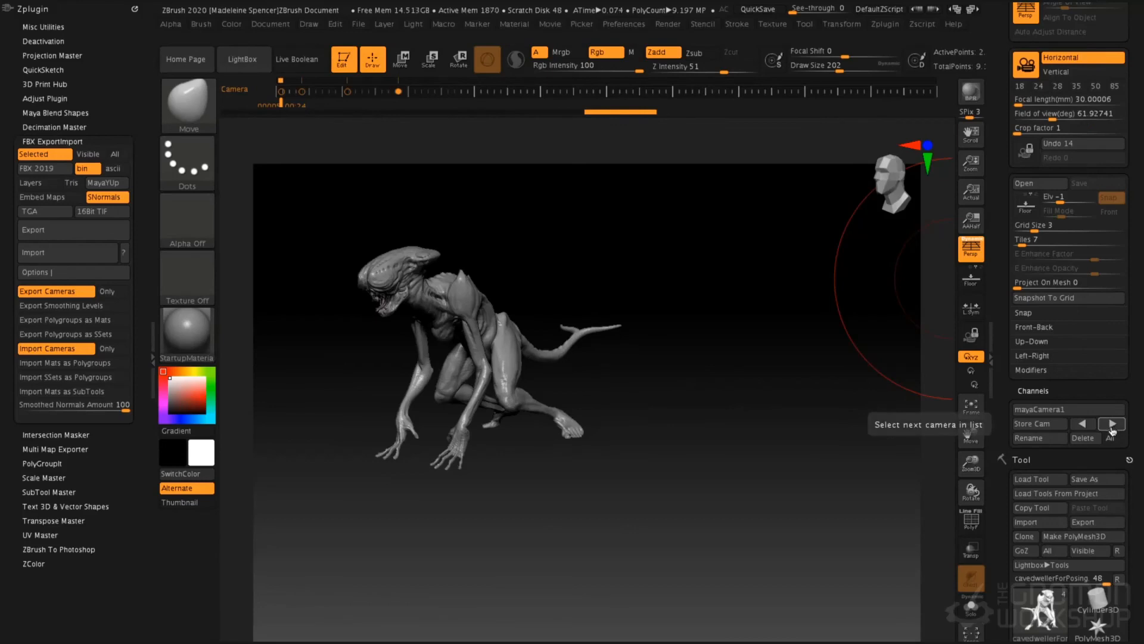
{"action": "left_click", "coordinate": [1083, 423]}
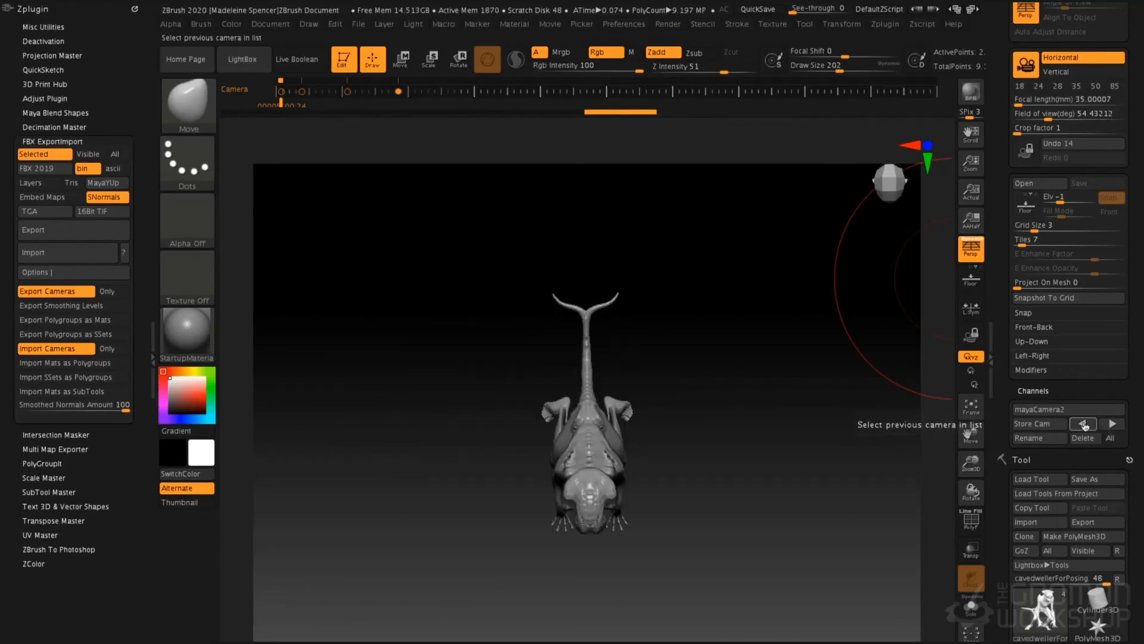
{"action": "left_click", "coordinate": [1084, 424]}
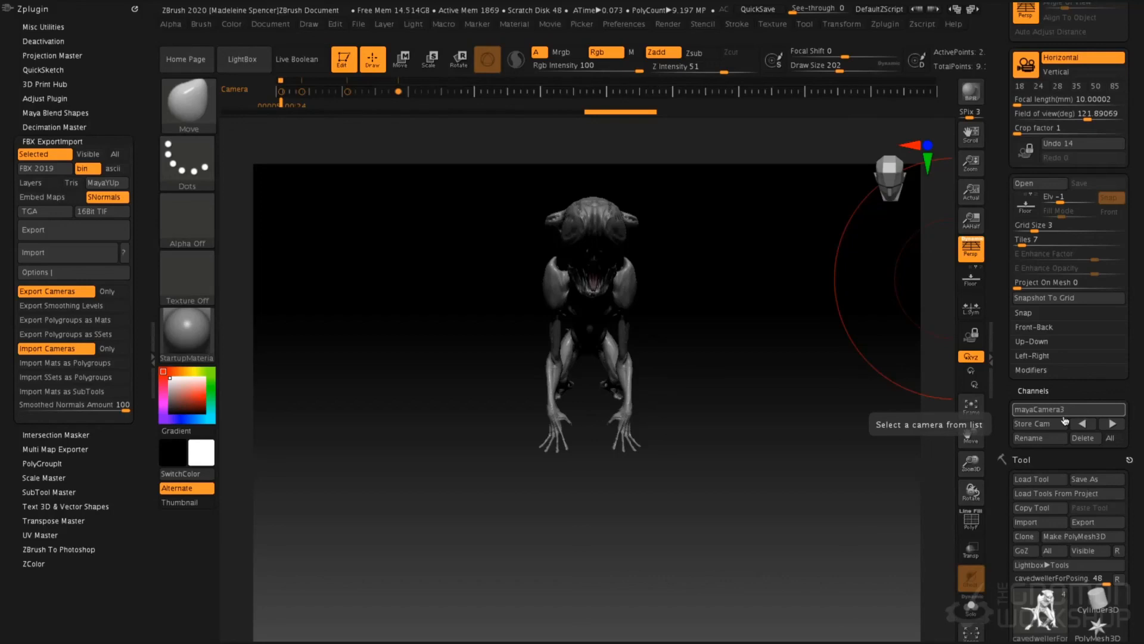
{"action": "left_click", "coordinate": [1112, 423]}
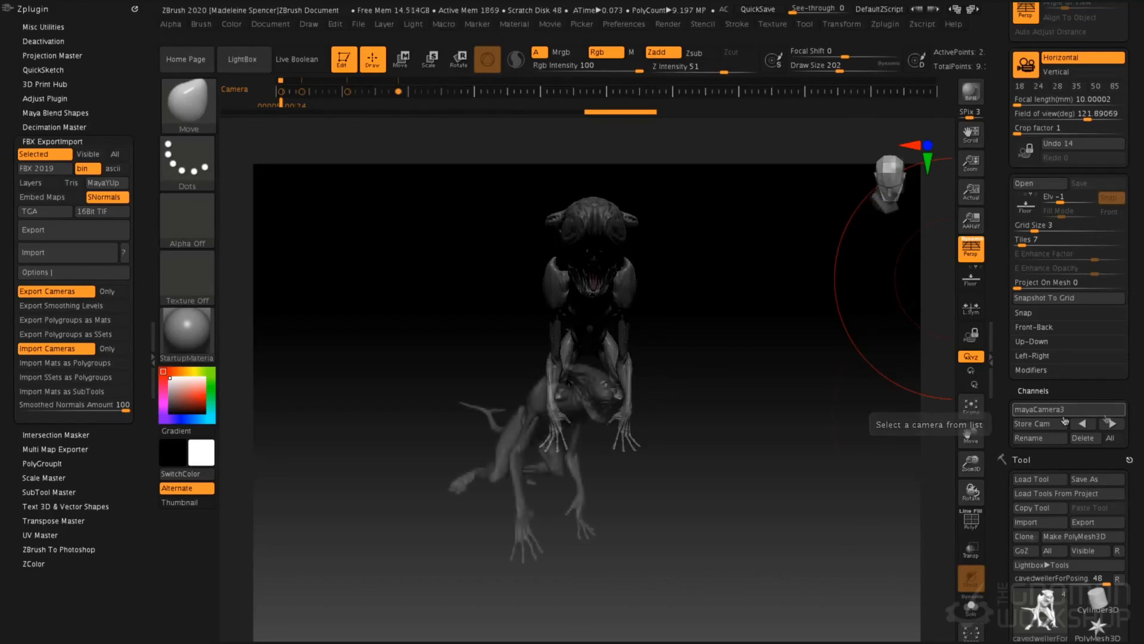